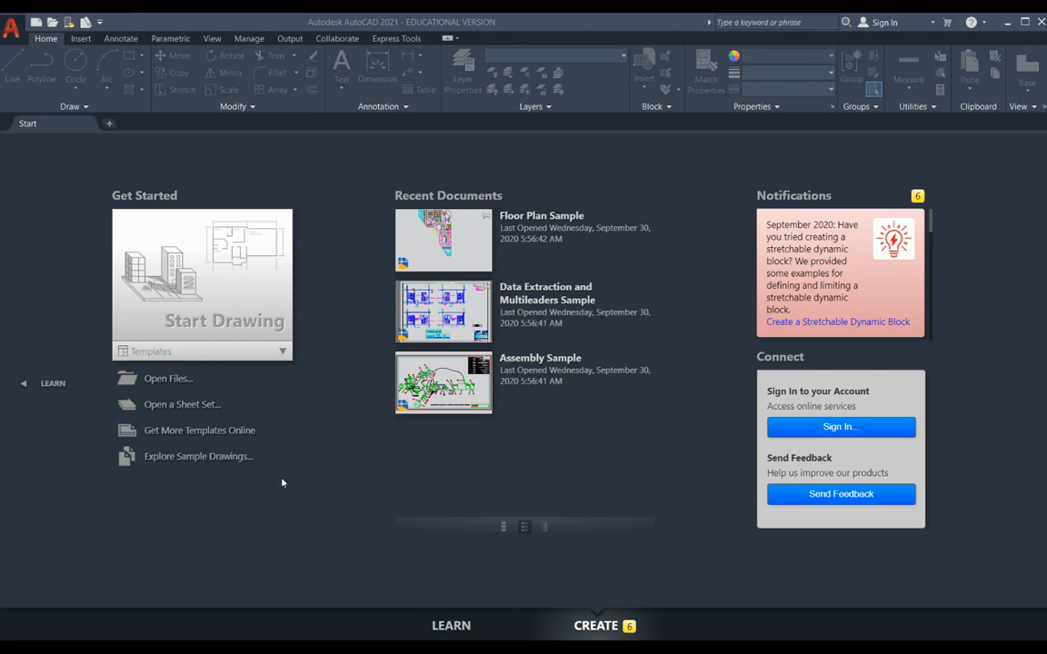
- Start a new drawing and set its length units to Architectural
{"action": "left_click", "coordinate": [217, 284]}
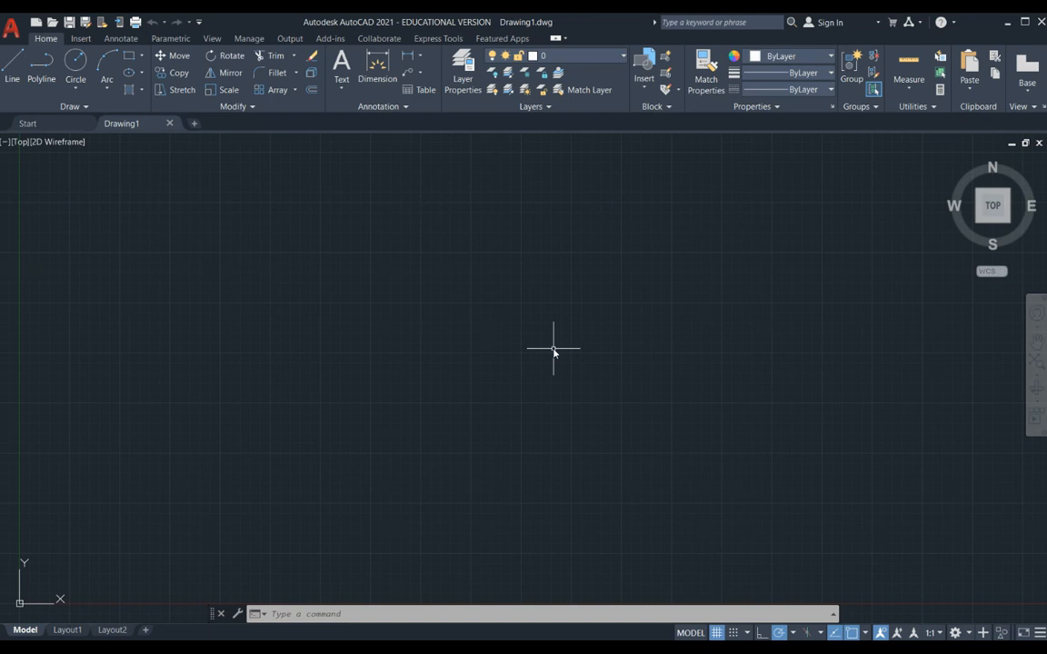
{"action": "type", "text": "UNITS"}
{"action": "key", "text": "Return"}
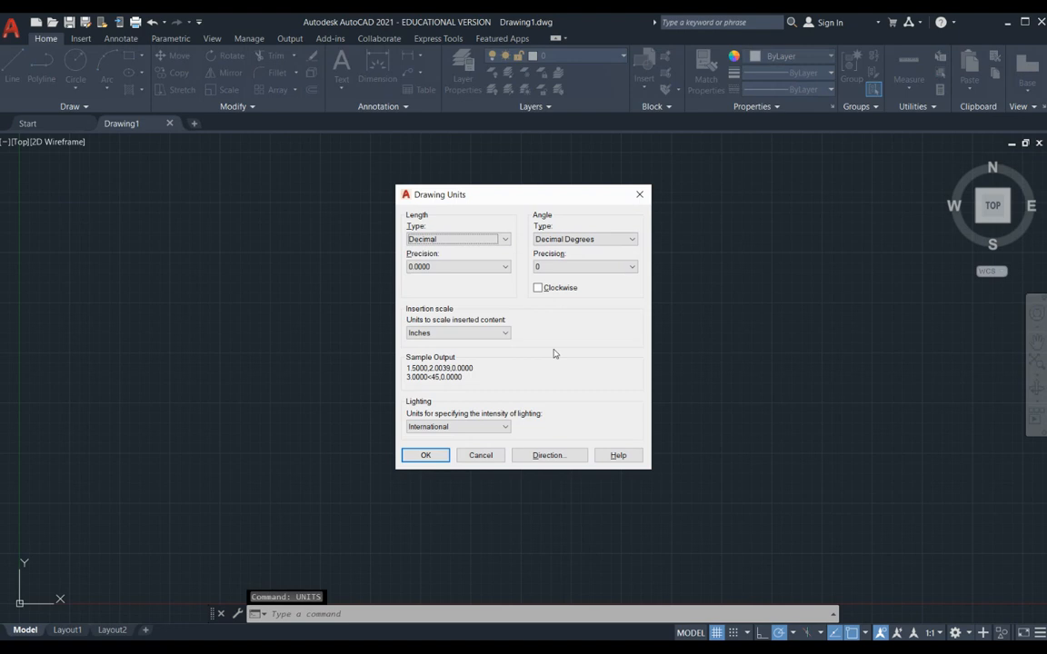
{"action": "left_click", "coordinate": [507, 242]}
{"action": "left_click", "coordinate": [478, 252]}
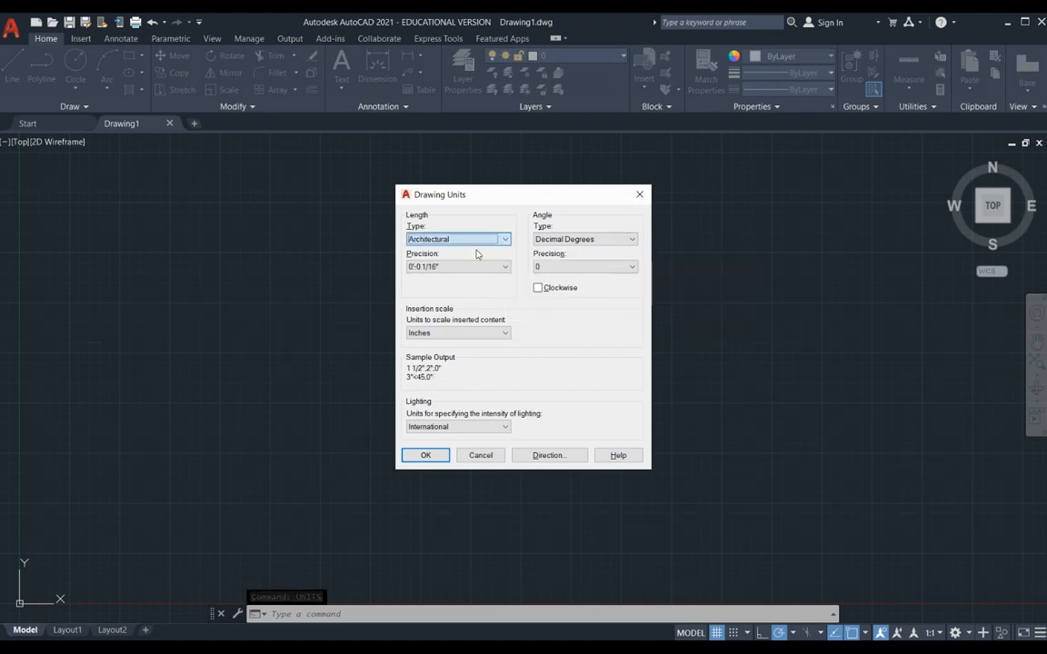
{"action": "left_click", "coordinate": [424, 455]}
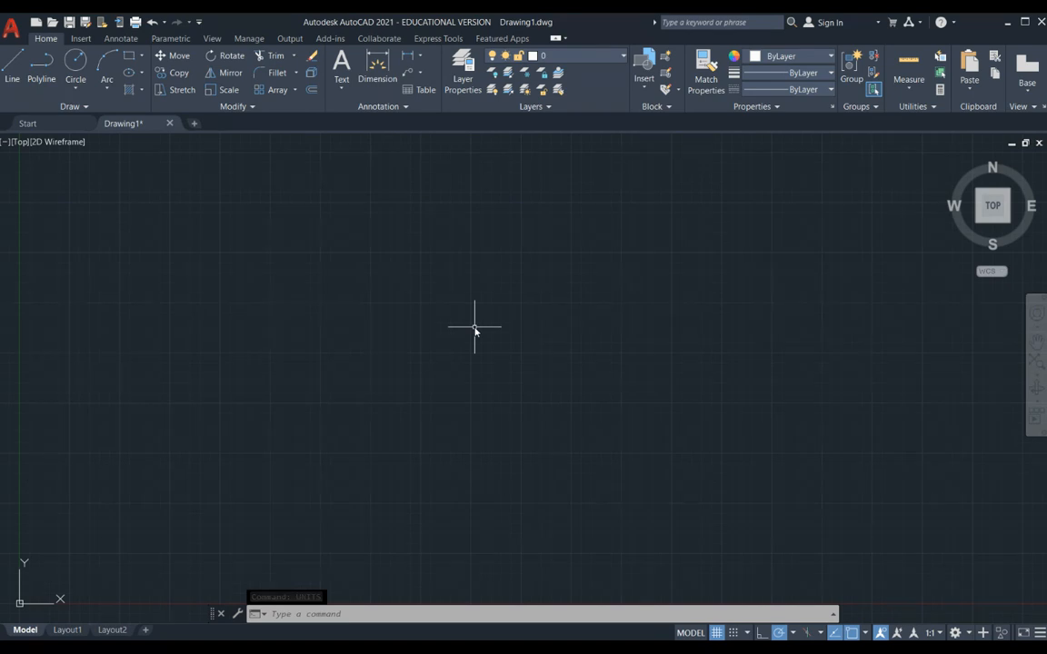
- Create a layer named a-doors and set its colour to yellow
{"action": "left_click", "coordinate": [461, 84]}
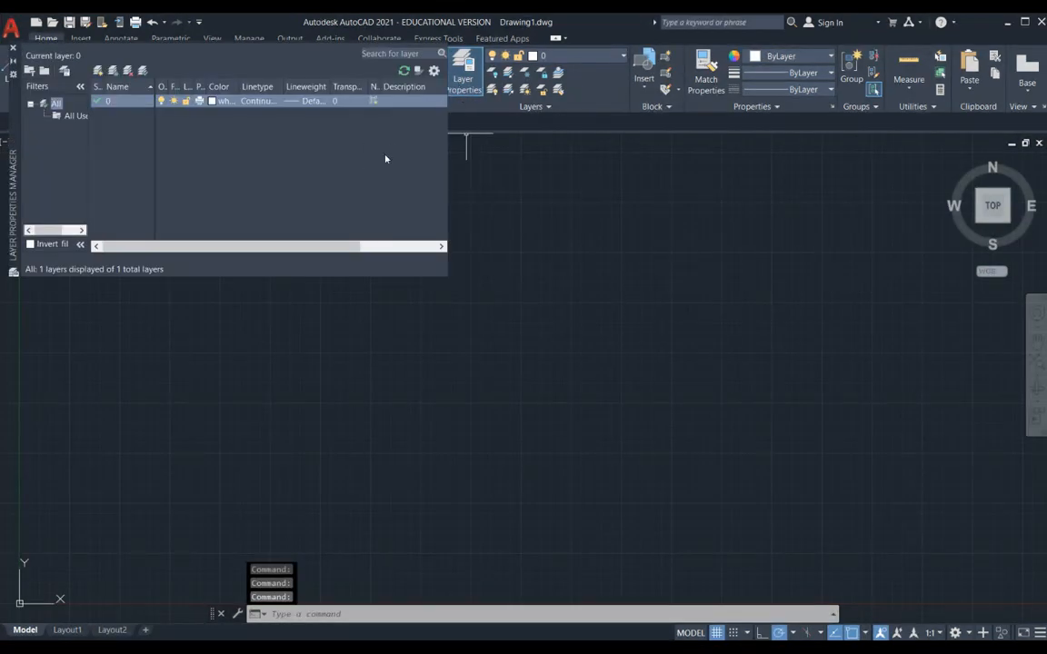
{"action": "left_click", "coordinate": [98, 70]}
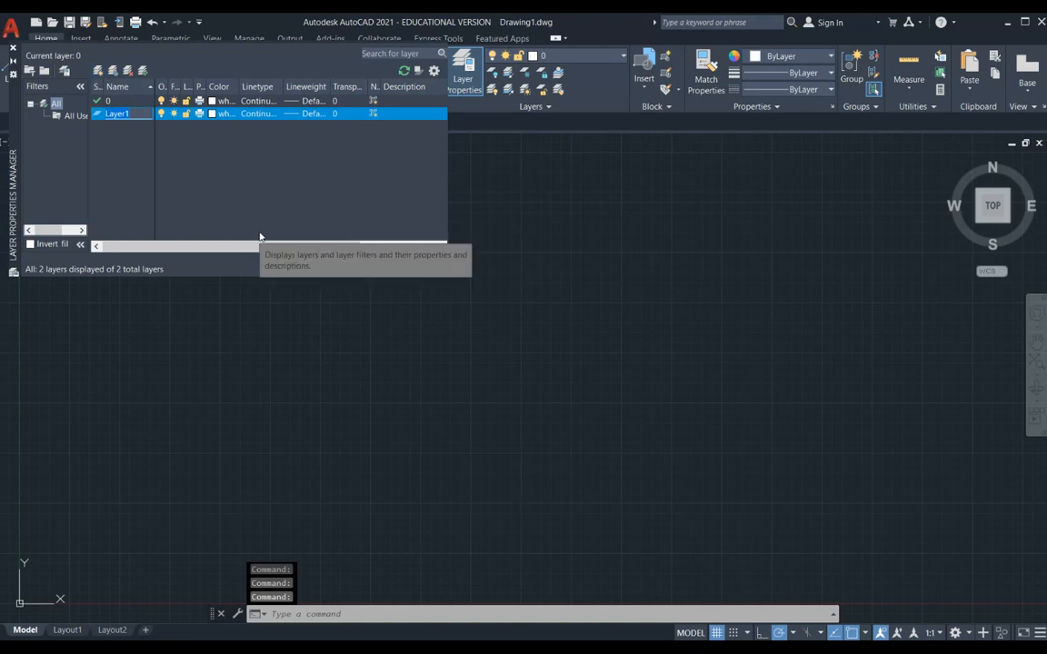
{"action": "type", "text": "a-doors"}
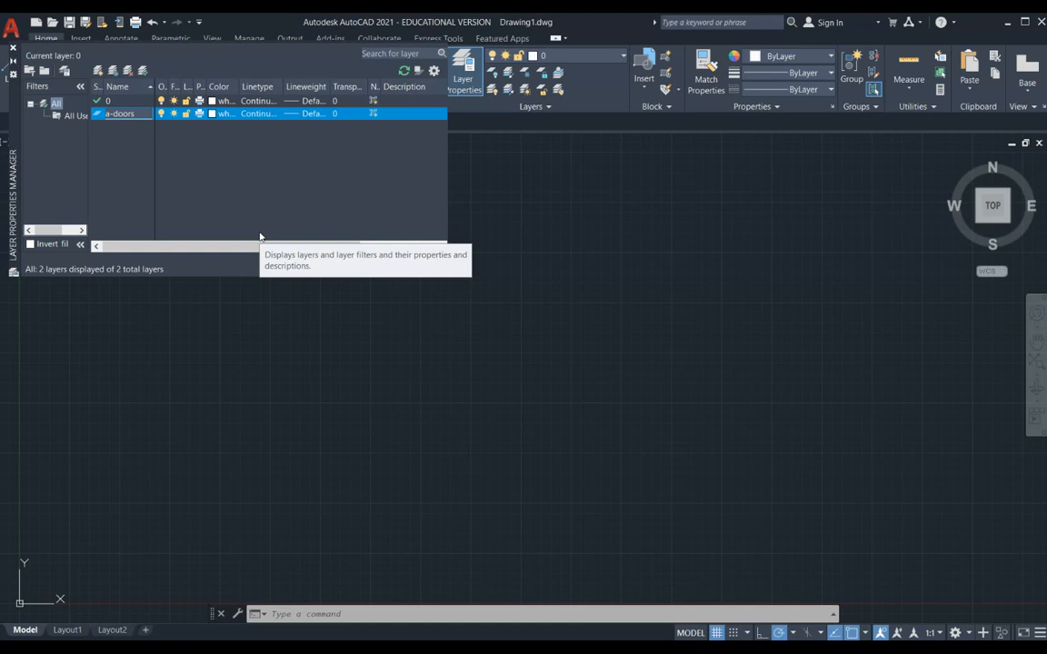
{"action": "left_click", "coordinate": [214, 113]}
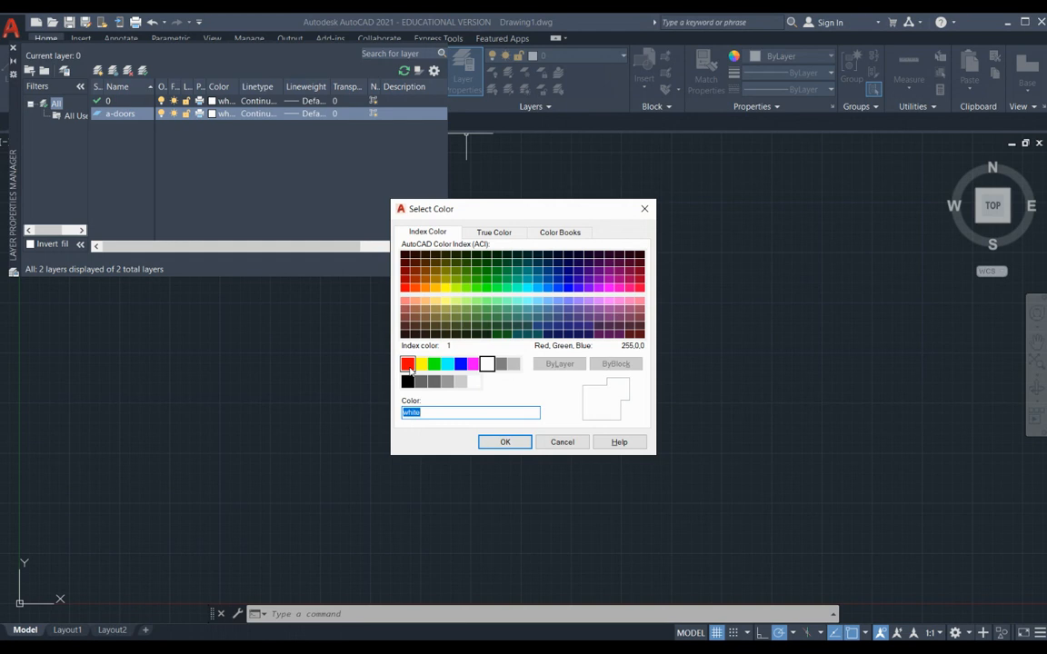
{"action": "left_click", "coordinate": [421, 364]}
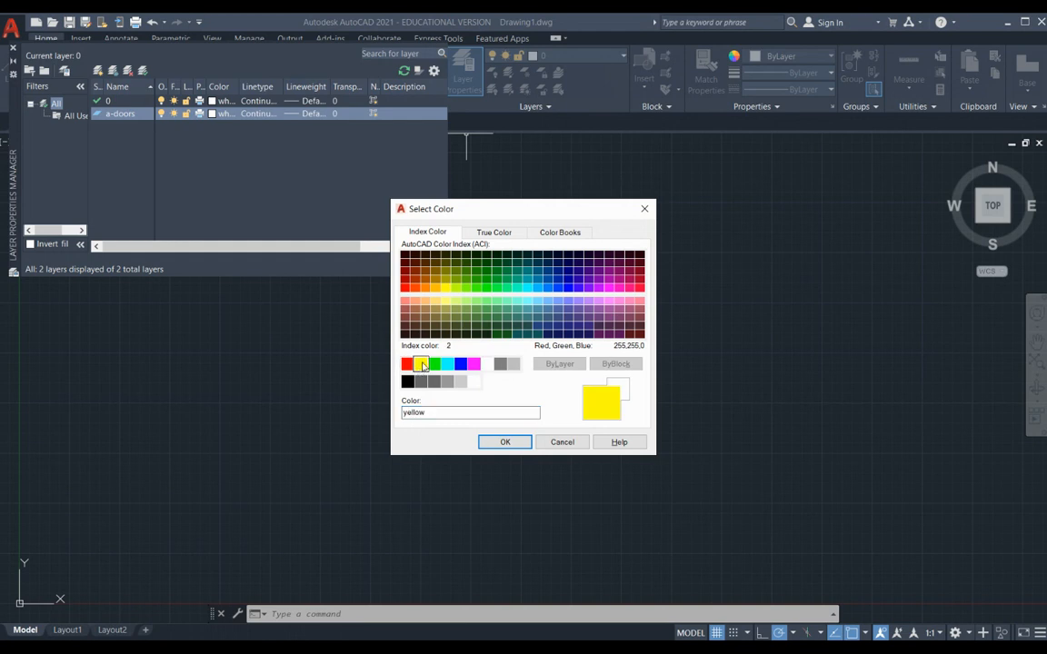
{"action": "left_click", "coordinate": [502, 443]}
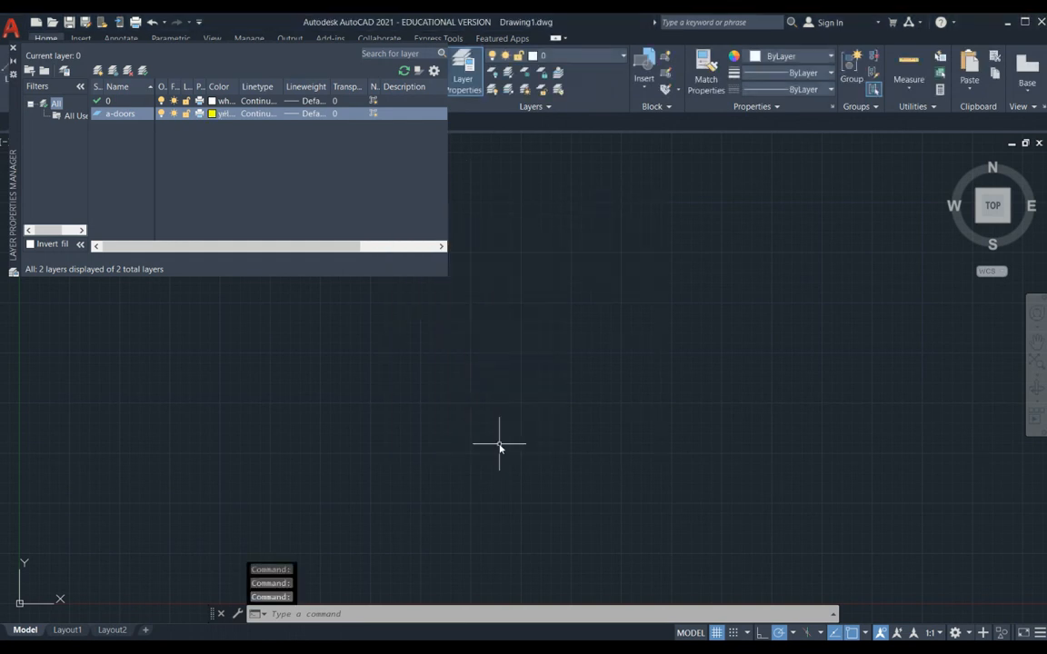
{"action": "left_click", "coordinate": [13, 47]}
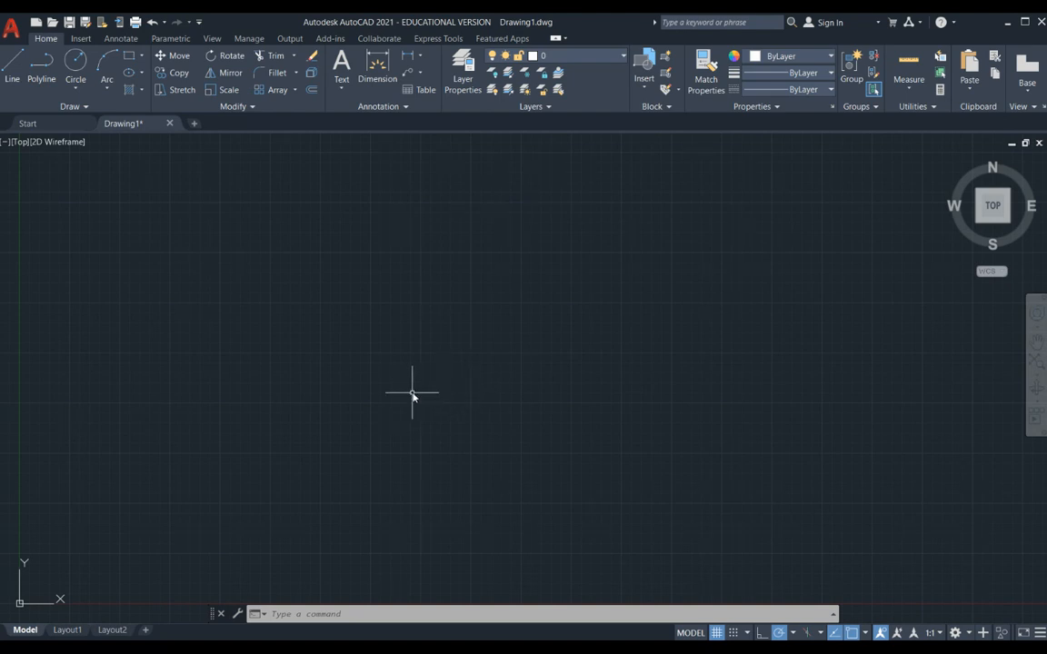
- Make the a-doors layer current and draw a rectangle 1.75" wide and 36" high for the door panel
{"action": "left_click", "coordinate": [623, 56]}
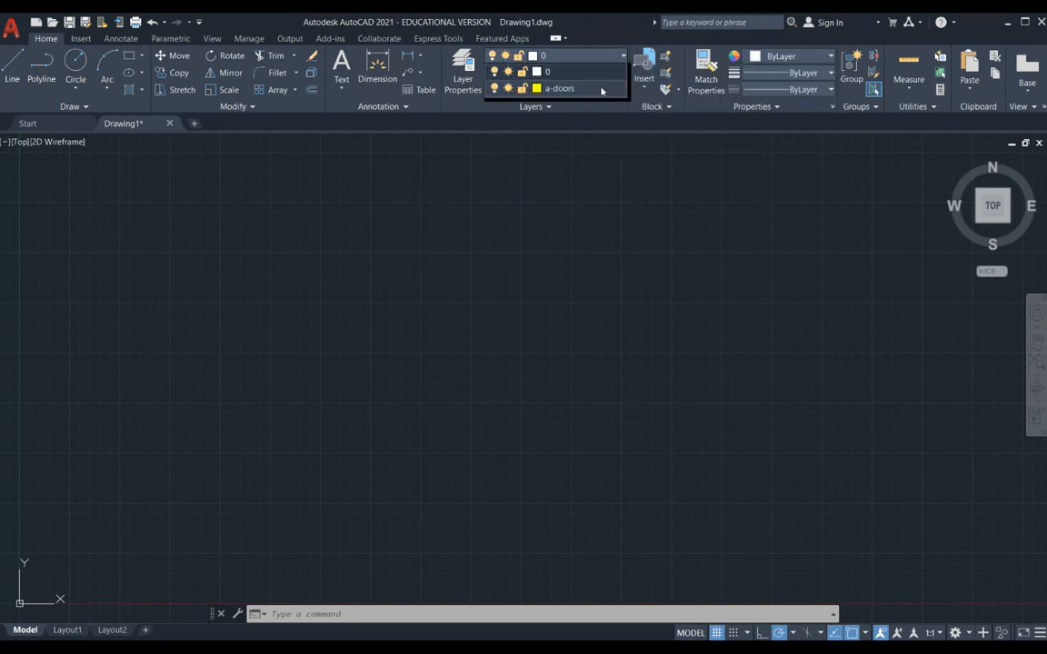
{"action": "left_click", "coordinate": [600, 89]}
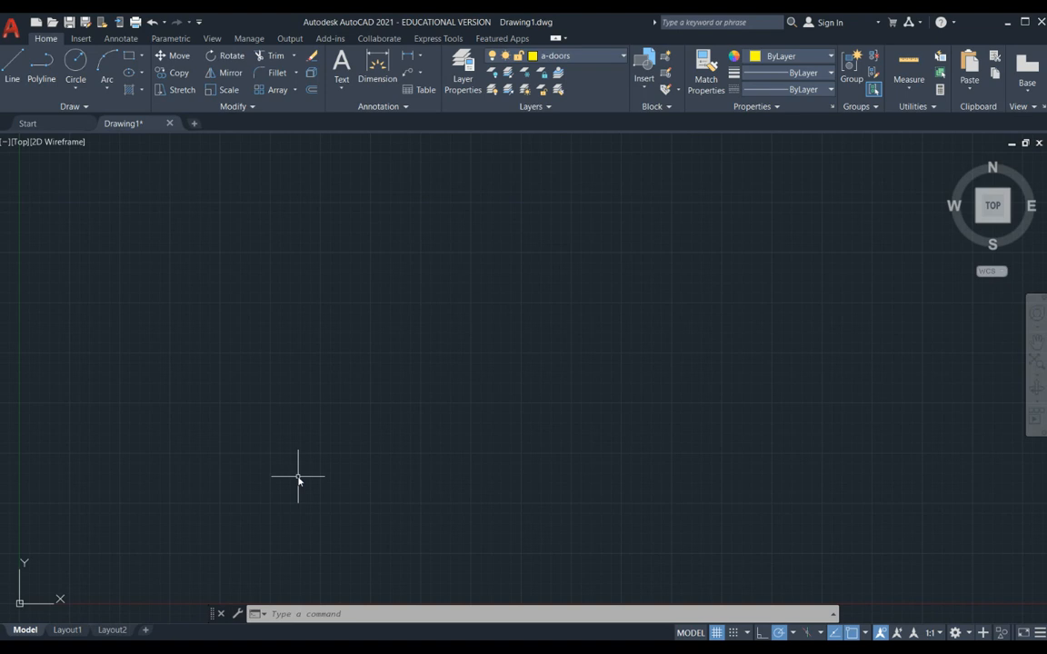
{"action": "left_click", "coordinate": [129, 56]}
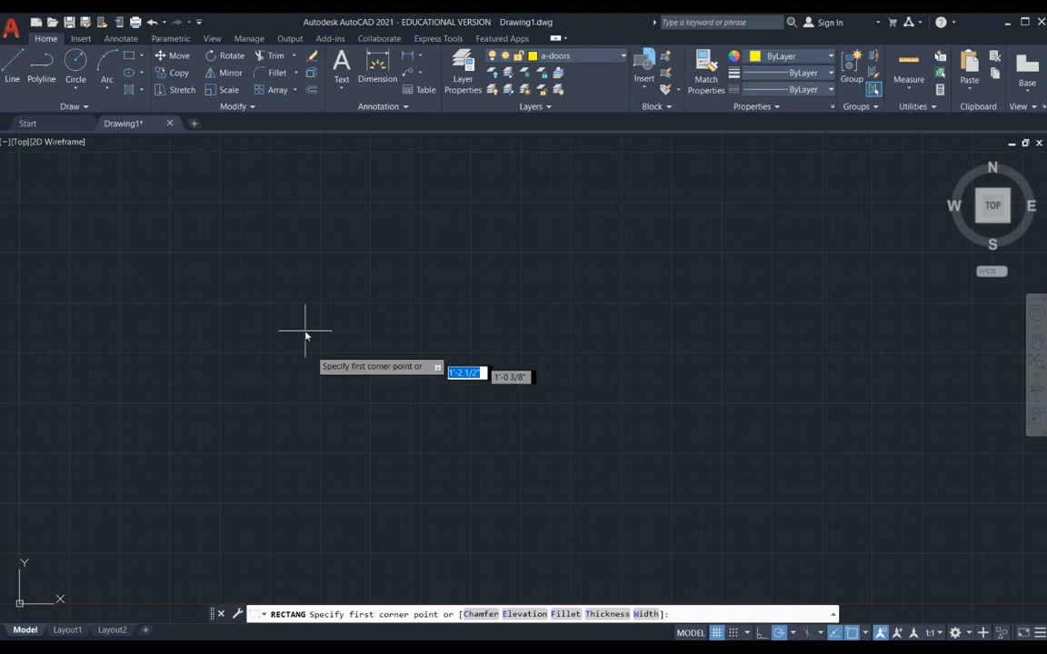
{"action": "left_click", "coordinate": [322, 497]}
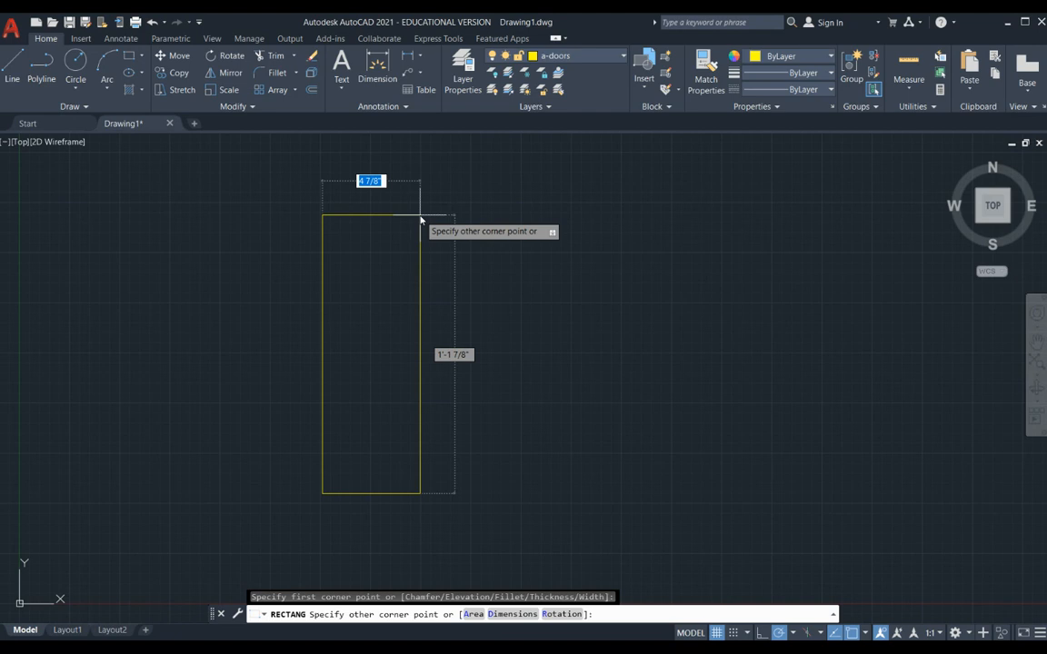
{"action": "type", "text": "@"}
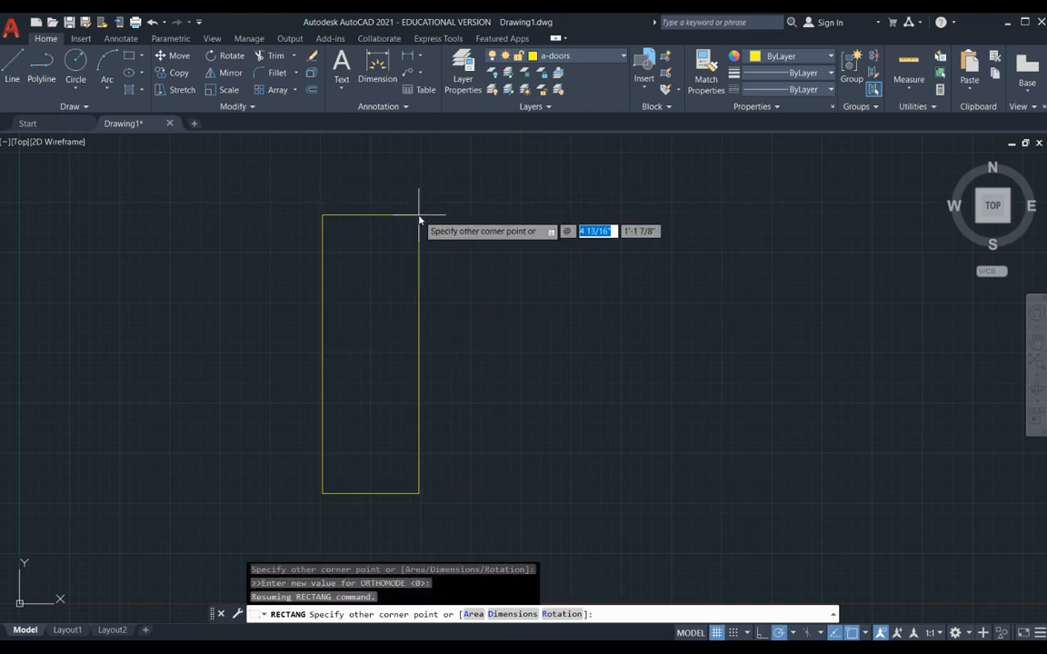
{"action": "type", "text": "1.7"}
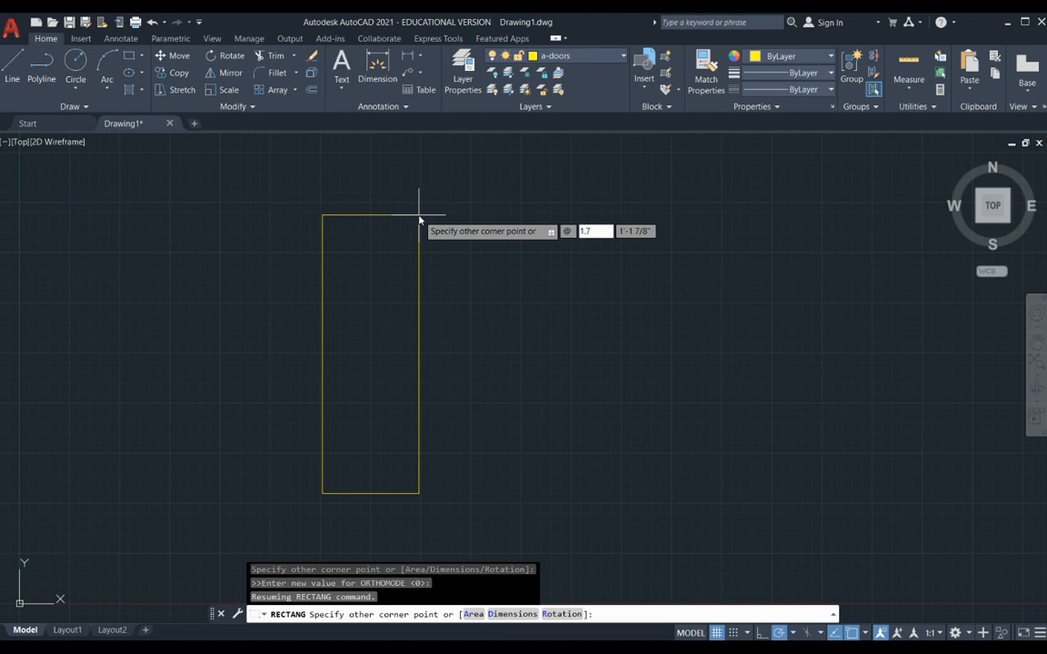
{"action": "type", "text": "5"}
{"action": "key", "text": "Tab"}
{"action": "type", "text": "36"}
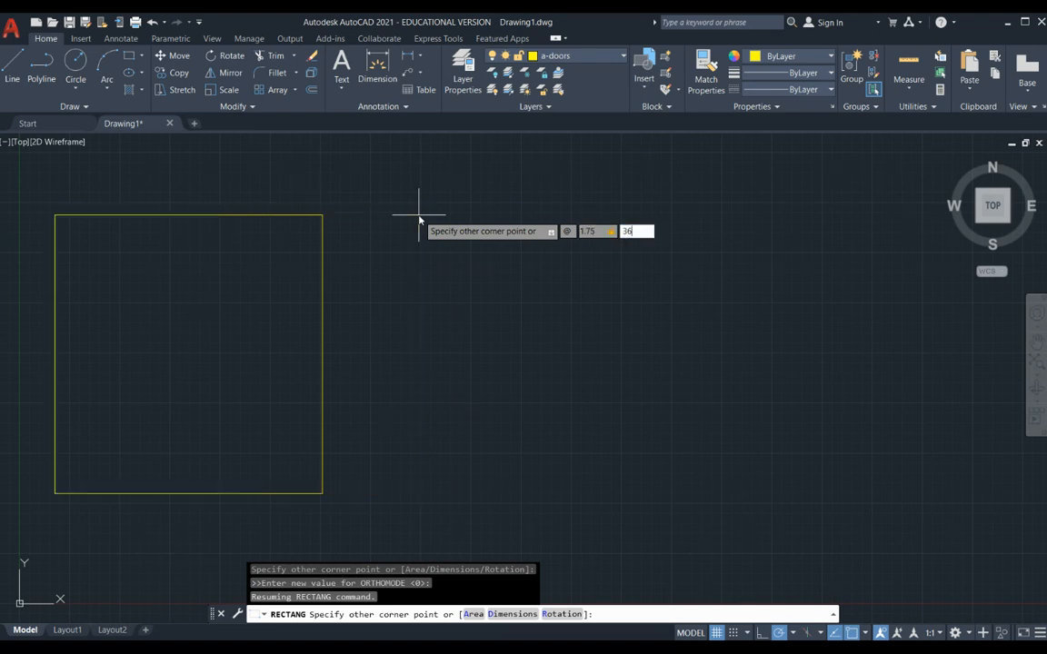
{"action": "key", "text": "Return"}
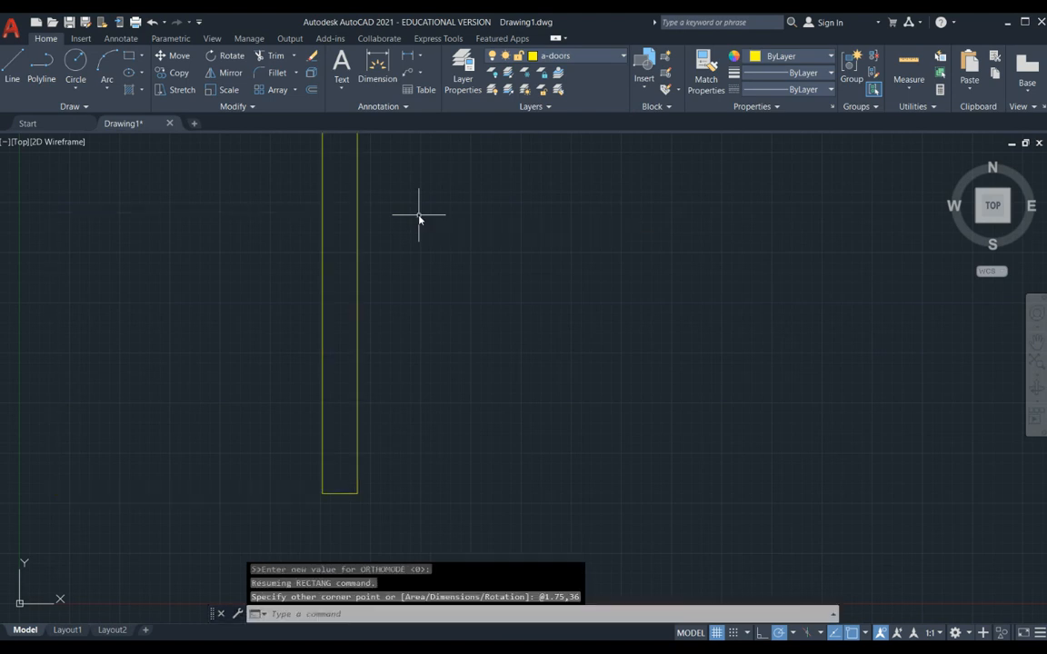
- Draw a circle centred on the door panel's lower-left corner with its radius reaching the upper-left corner
{"action": "scroll", "coordinate": [404, 368], "scroll_direction": "down", "scroll_amount": 3}
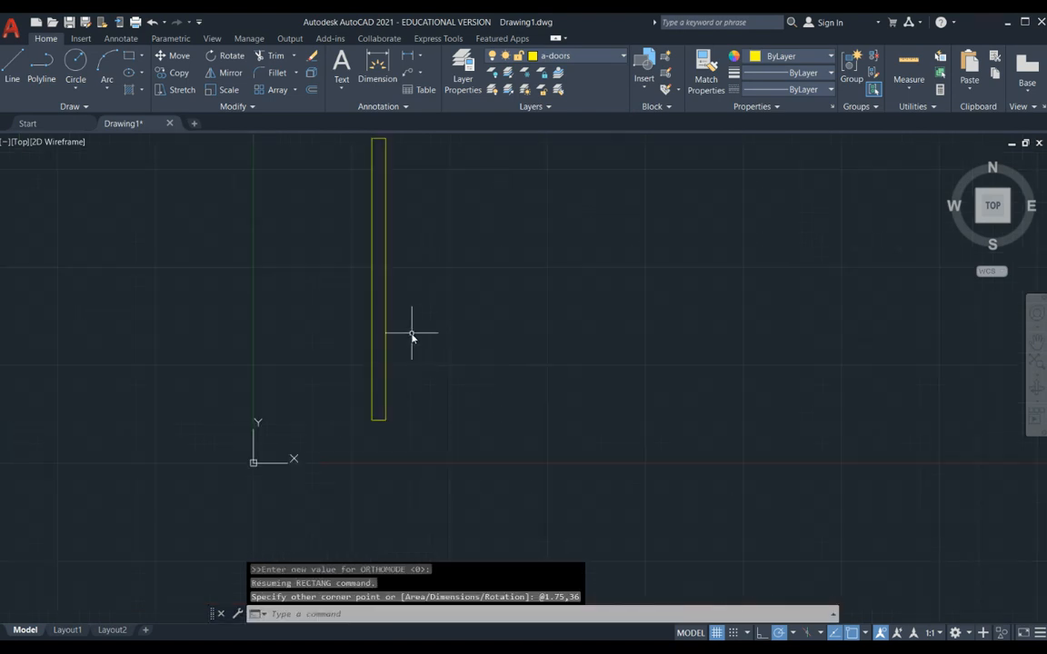
{"action": "mouse_move", "coordinate": [416, 335]}
{"action": "middle_mouse_down"}
{"action": "mouse_move", "coordinate": [402, 427]}
{"action": "mouse_move", "coordinate": [405, 414]}
{"action": "middle_mouse_up"}
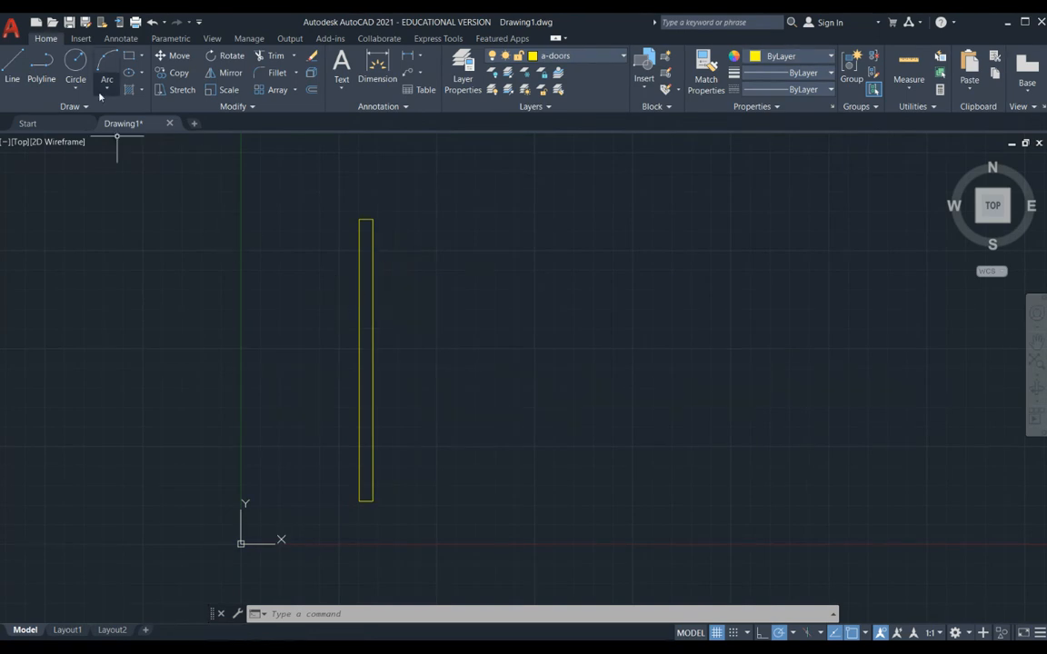
{"action": "left_click", "coordinate": [77, 62]}
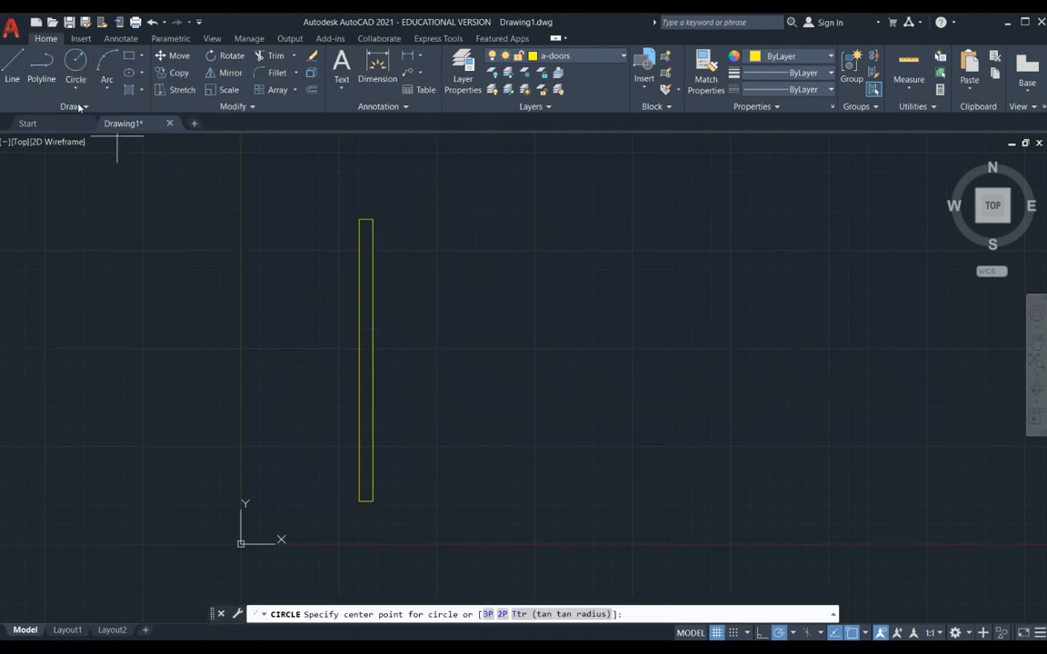
{"action": "left_click", "coordinate": [356, 503]}
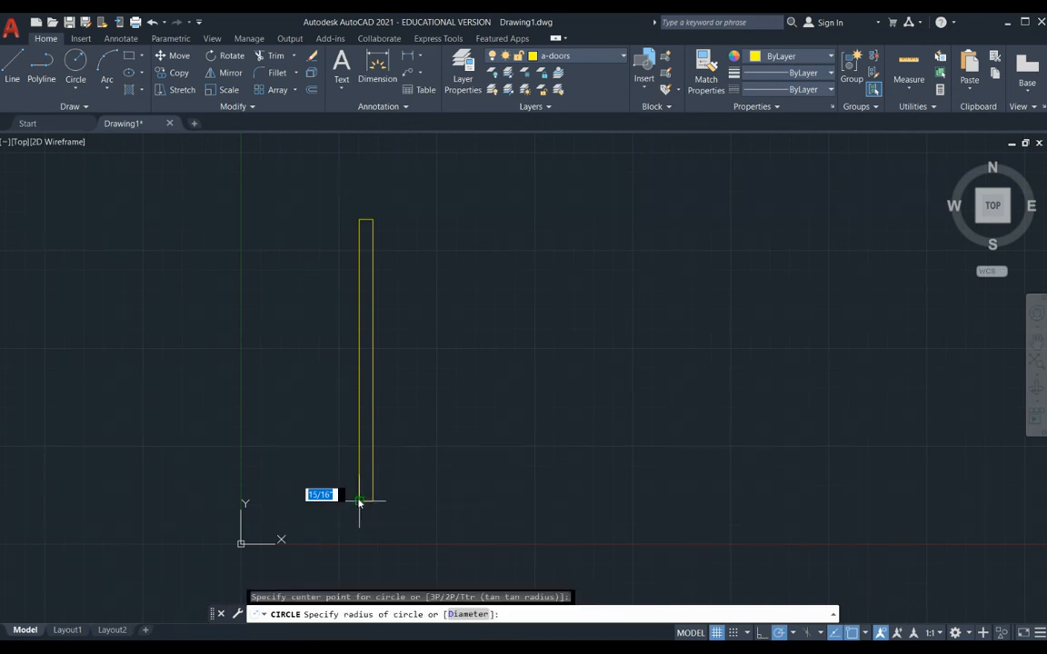
{"action": "left_click", "coordinate": [360, 219]}
- Draw a horizontal line about 5' long from the door panel's lower-left corner rightwards past the circle
{"action": "scroll", "coordinate": [396, 427], "scroll_direction": "down", "scroll_amount": 2}
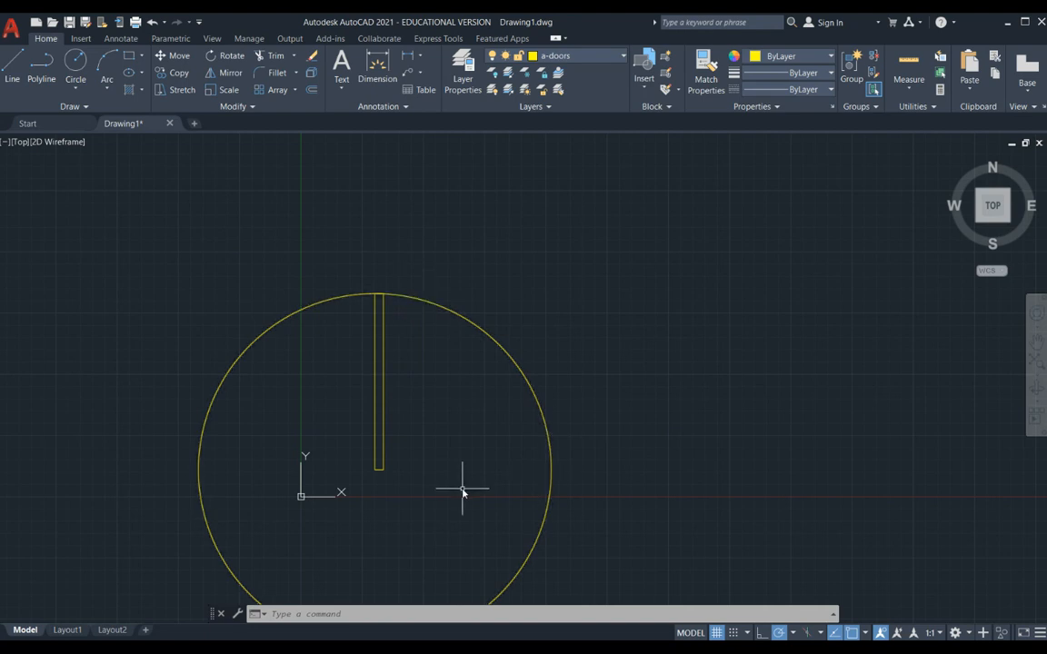
{"action": "type", "text": "l"}
{"action": "key", "text": "Return"}
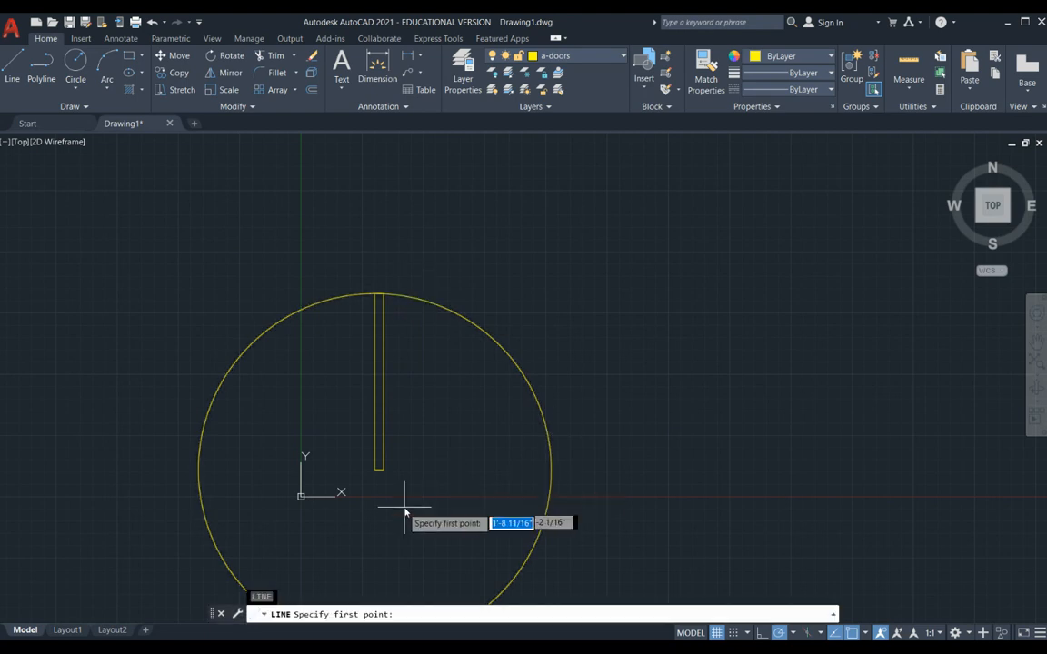
{"action": "left_click", "coordinate": [376, 470]}
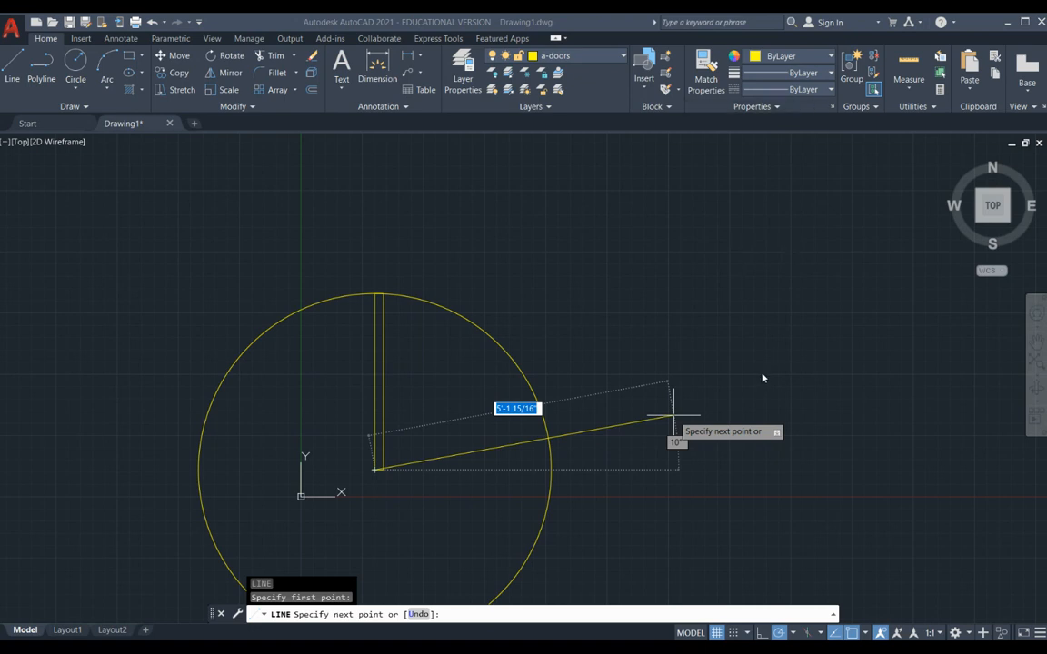
{"action": "left_click", "coordinate": [673, 469]}
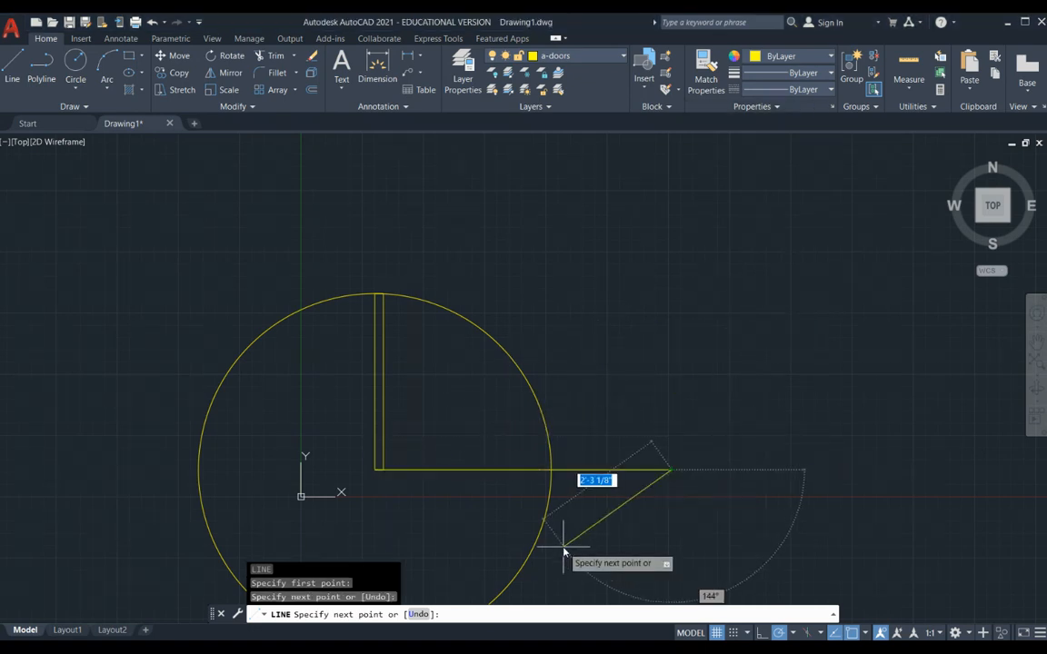
{"action": "key", "text": "Escape"}
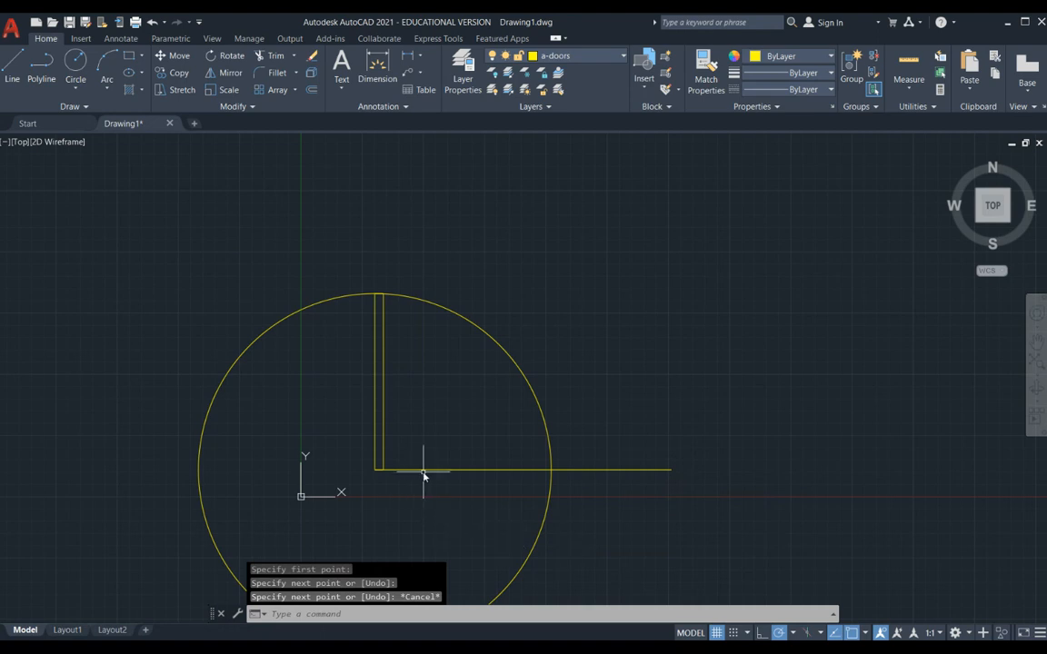
- Trim the circle to the upper-right quarter arc between the panel and the horizontal line, and delete that line
{"action": "left_click", "coordinate": [272, 55]}
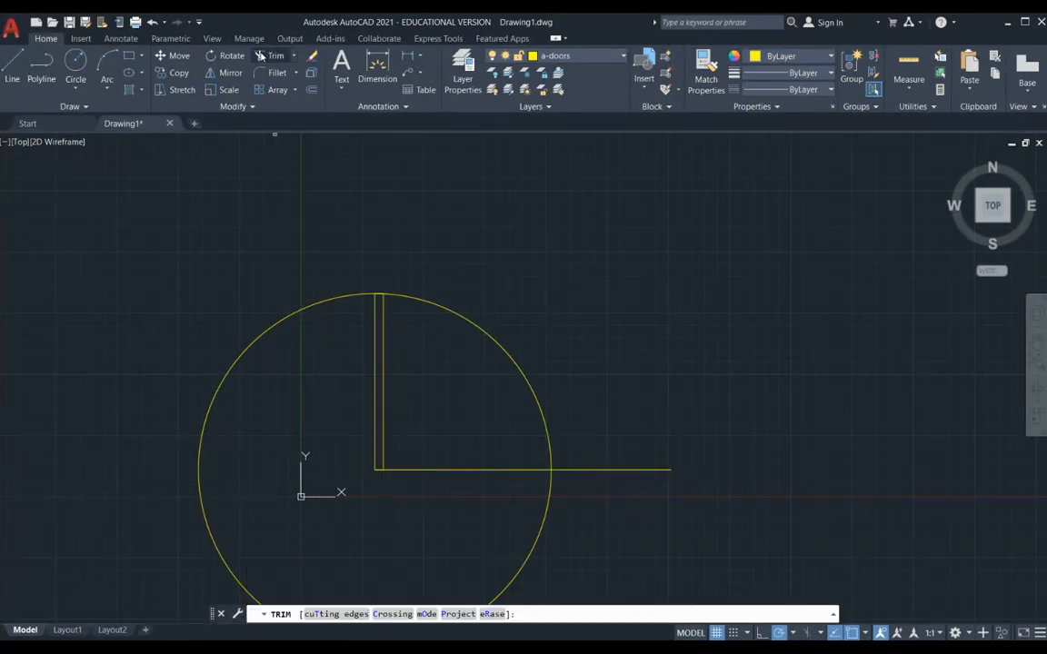
{"action": "left_click", "coordinate": [293, 309]}
{"action": "key", "text": "Escape"}
{"action": "key", "text": "Escape"}
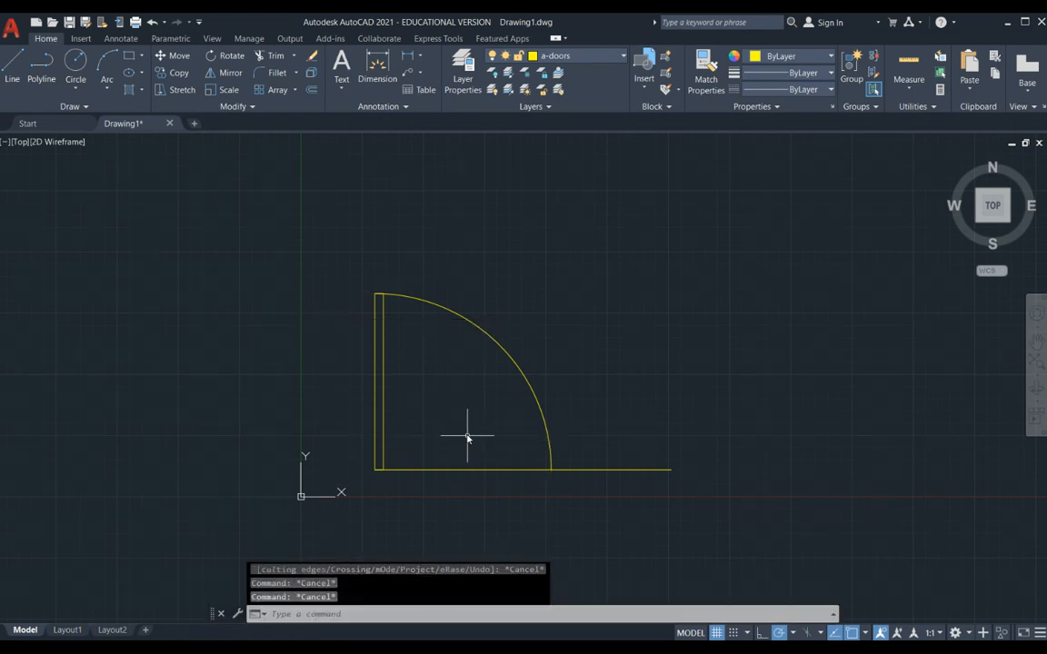
{"action": "left_click", "coordinate": [458, 470]}
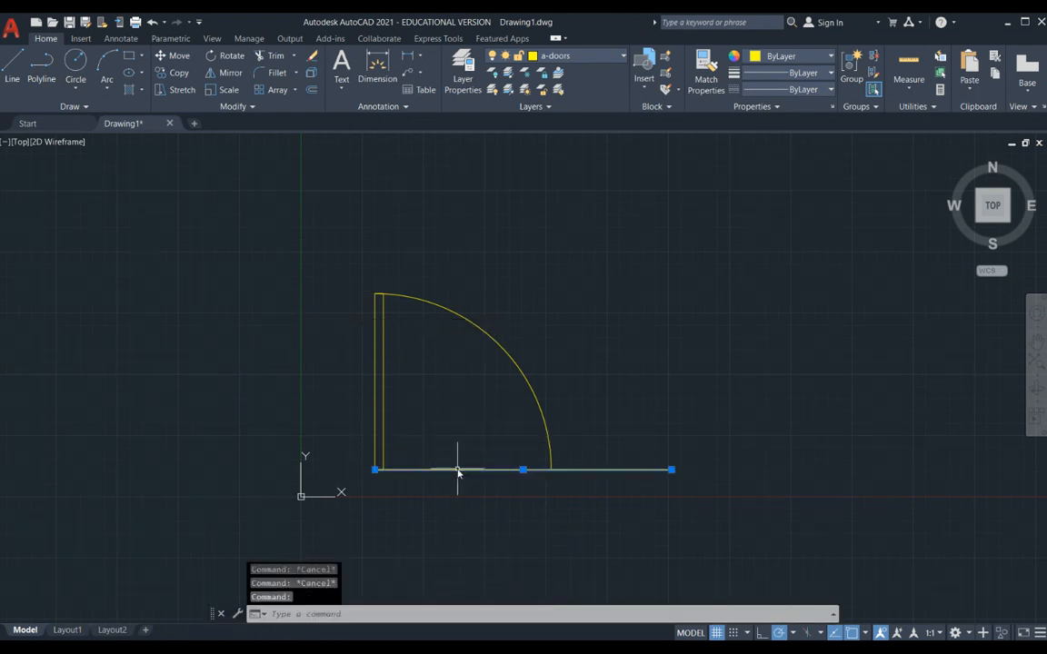
{"action": "key", "text": "Delete"}
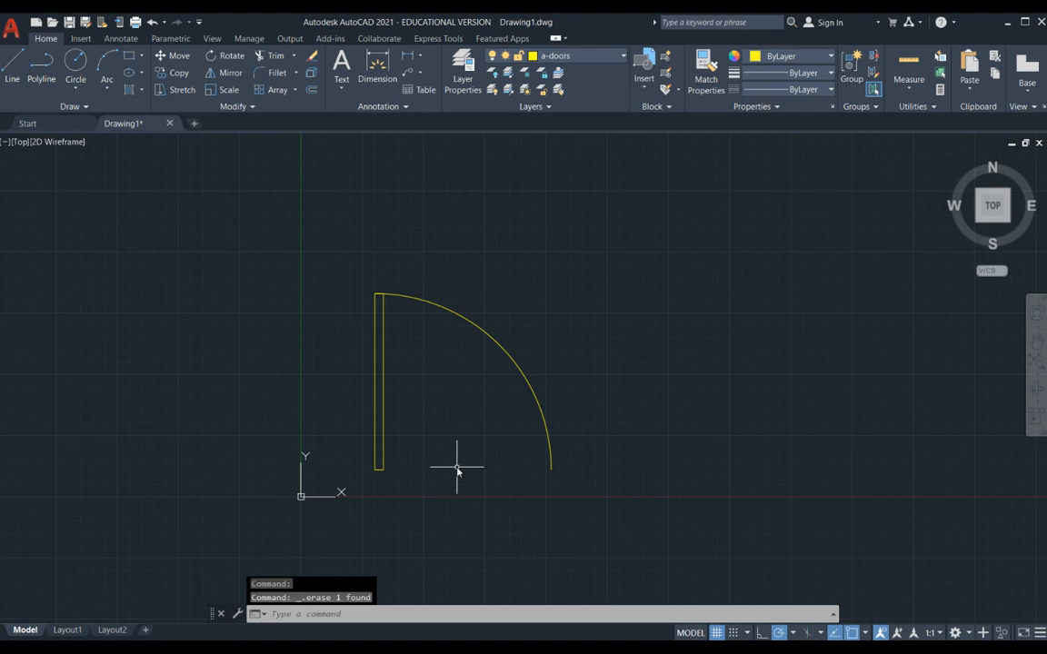
- Change the door swing arc's colour to red, leaving the door panel's colour as it is
{"action": "scroll", "coordinate": [437, 406], "scroll_direction": "up", "scroll_amount": 4}
{"action": "scroll", "coordinate": [452, 396], "scroll_direction": "down", "scroll_amount": 2}
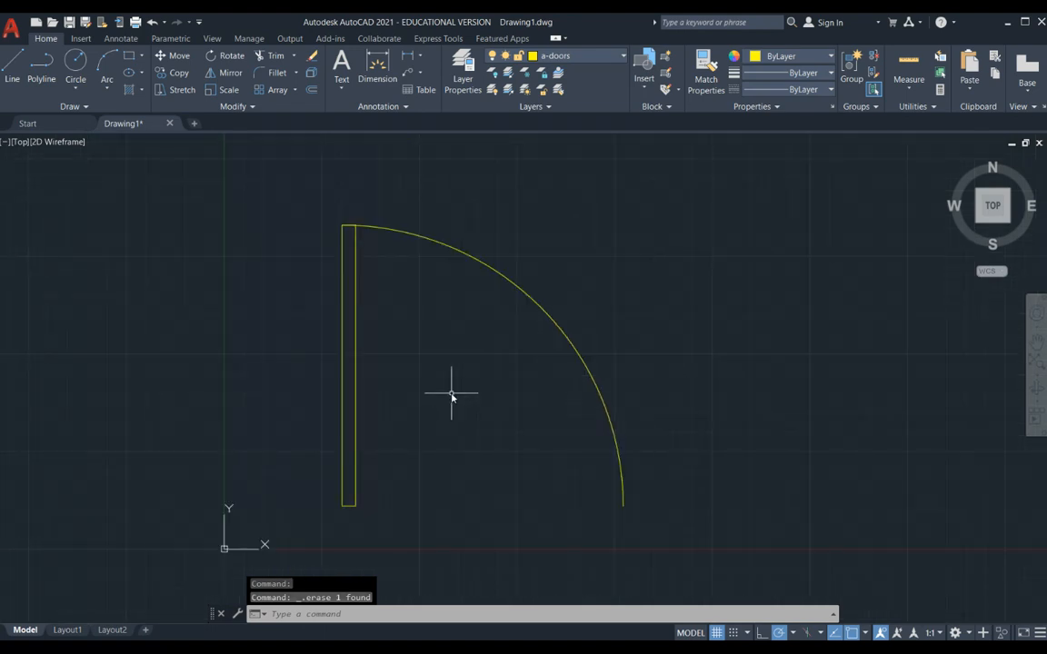
{"action": "left_click", "coordinate": [526, 291]}
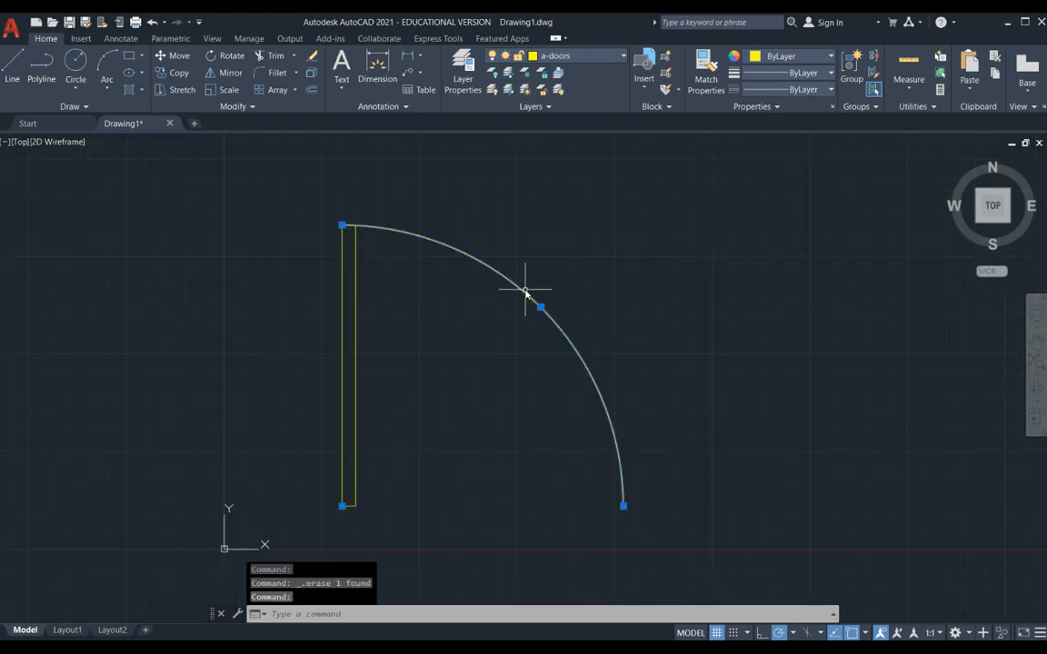
{"action": "left_click", "coordinate": [829, 57]}
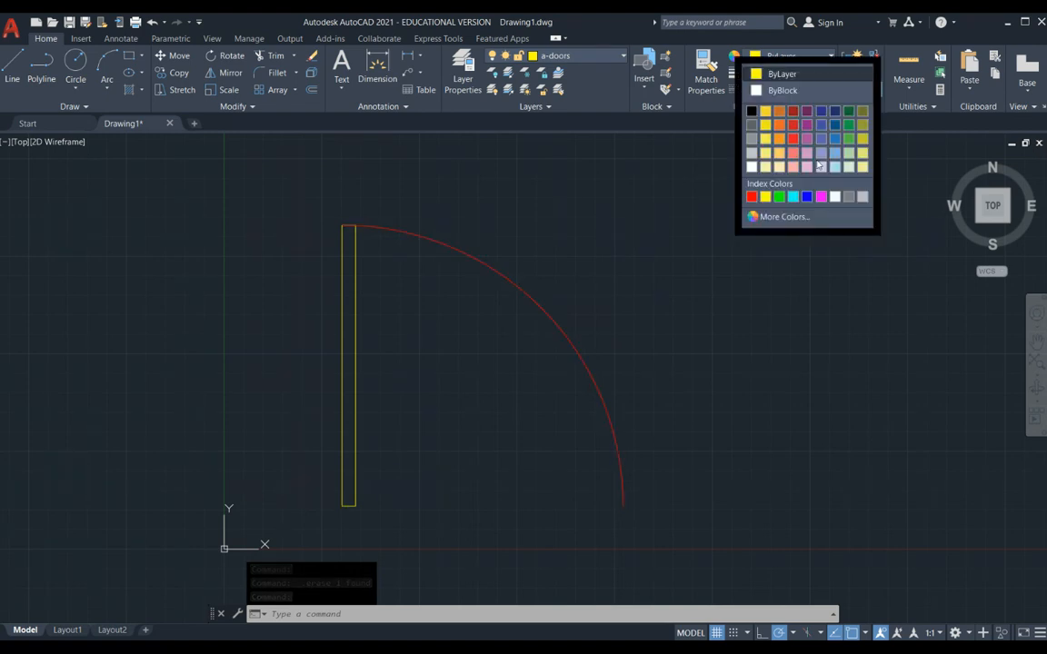
{"action": "left_click", "coordinate": [751, 196]}
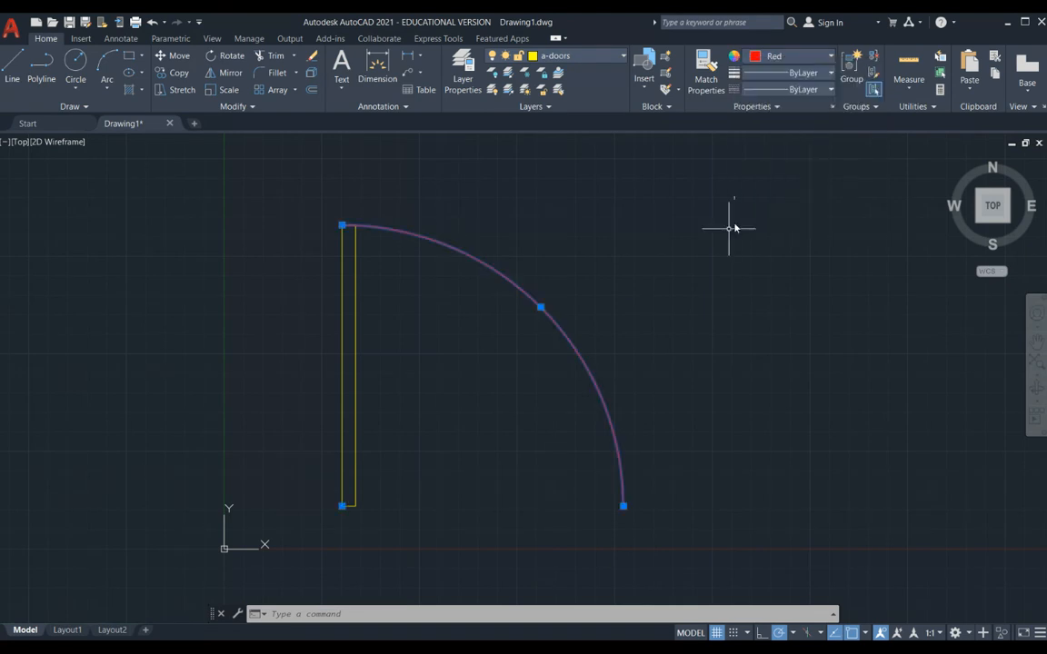
{"action": "left_click", "coordinate": [828, 57]}
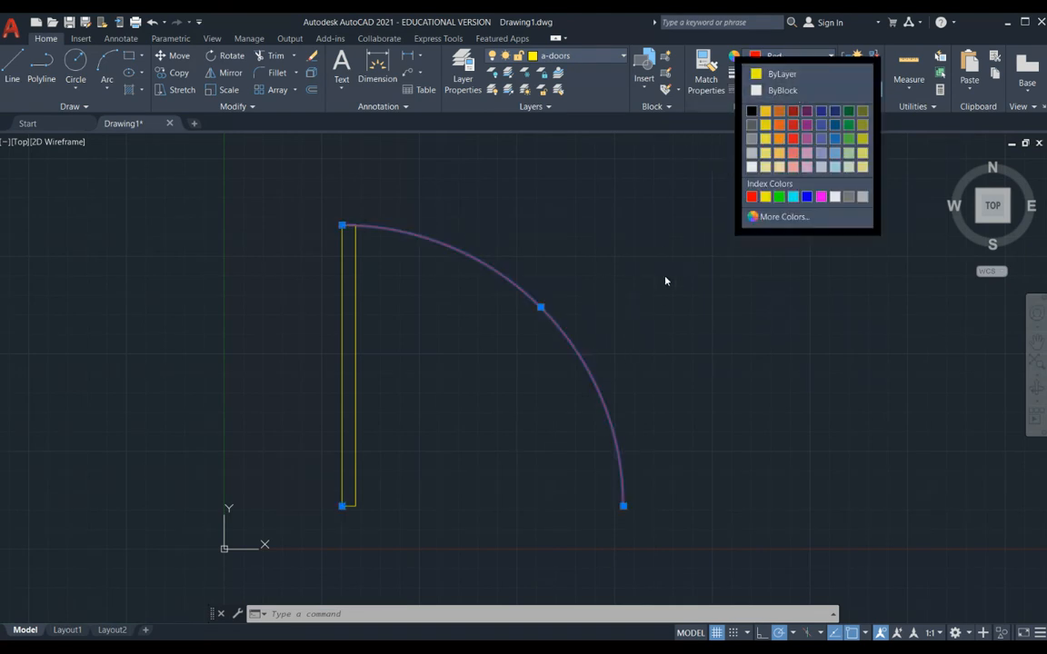
{"action": "key", "text": "Escape"}
{"action": "key", "text": "Escape"}
{"action": "key", "text": "Escape"}
{"action": "scroll", "coordinate": [561, 299], "scroll_direction": "down", "scroll_amount": 2}
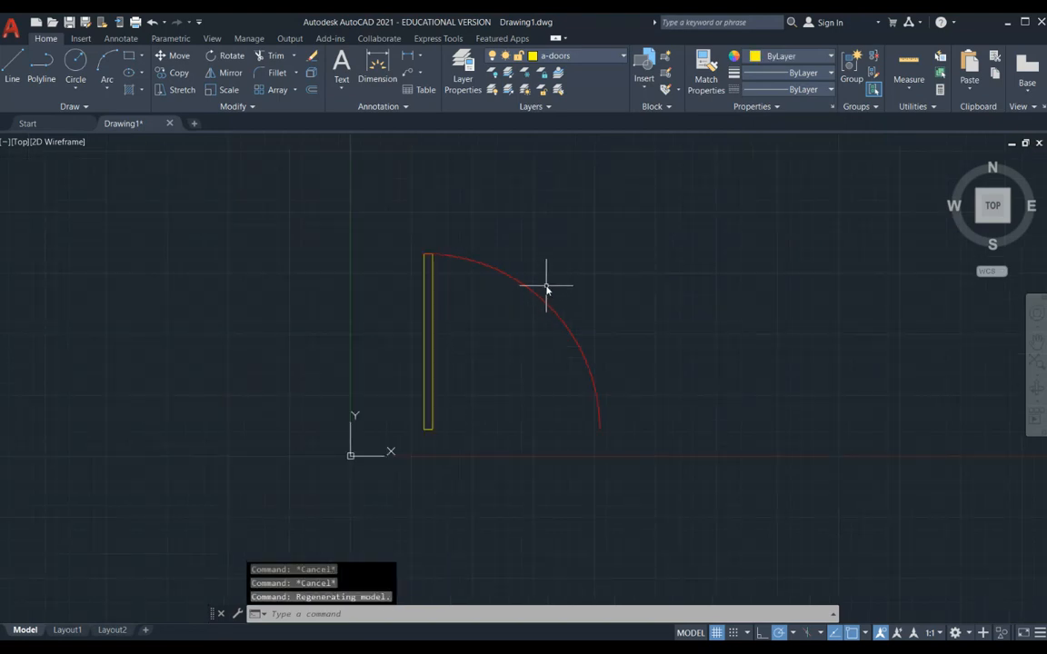
{"action": "key", "text": "Escape"}
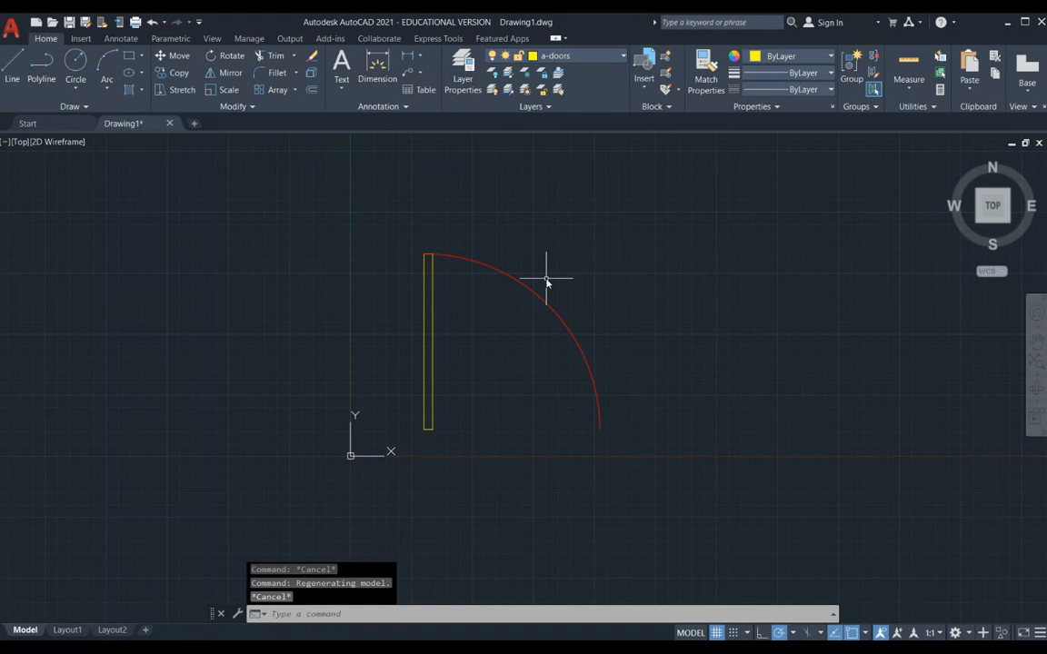
{"action": "key", "text": "Escape"}
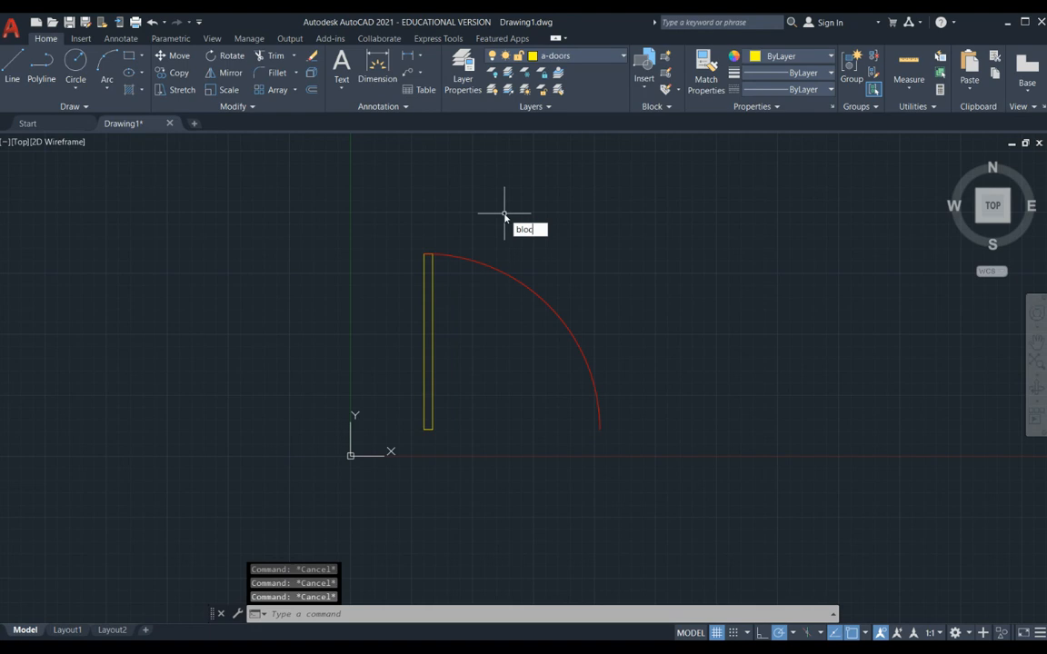
- Define a block named door-36 from the swing arc and door panel, with its base point at the panel's lower-left corner
{"action": "key", "text": "Return"}
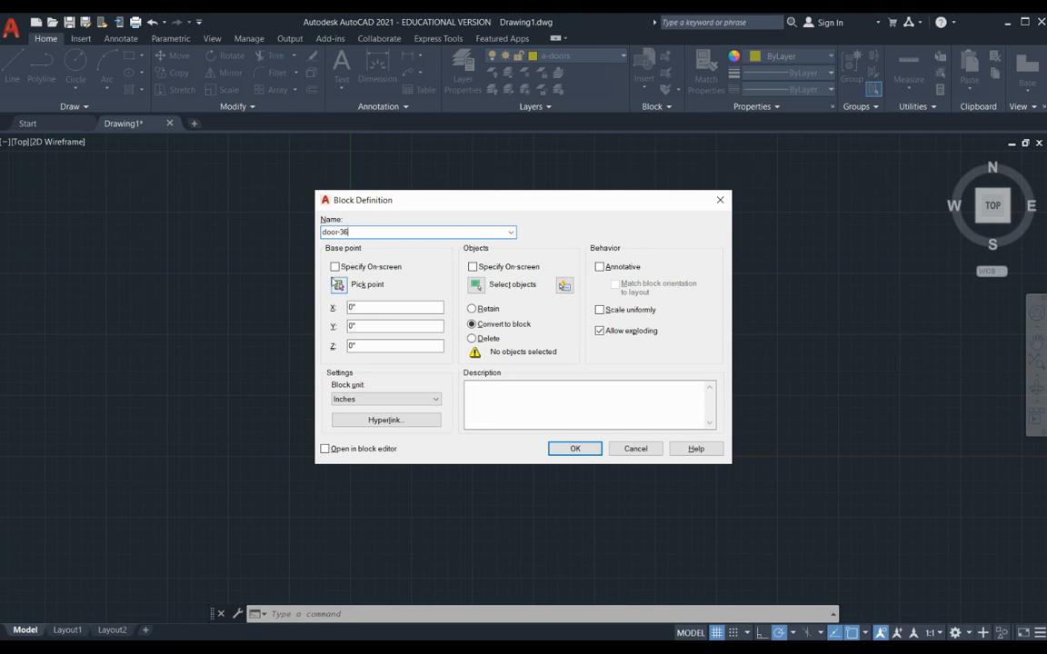
{"action": "left_click", "coordinate": [339, 285]}
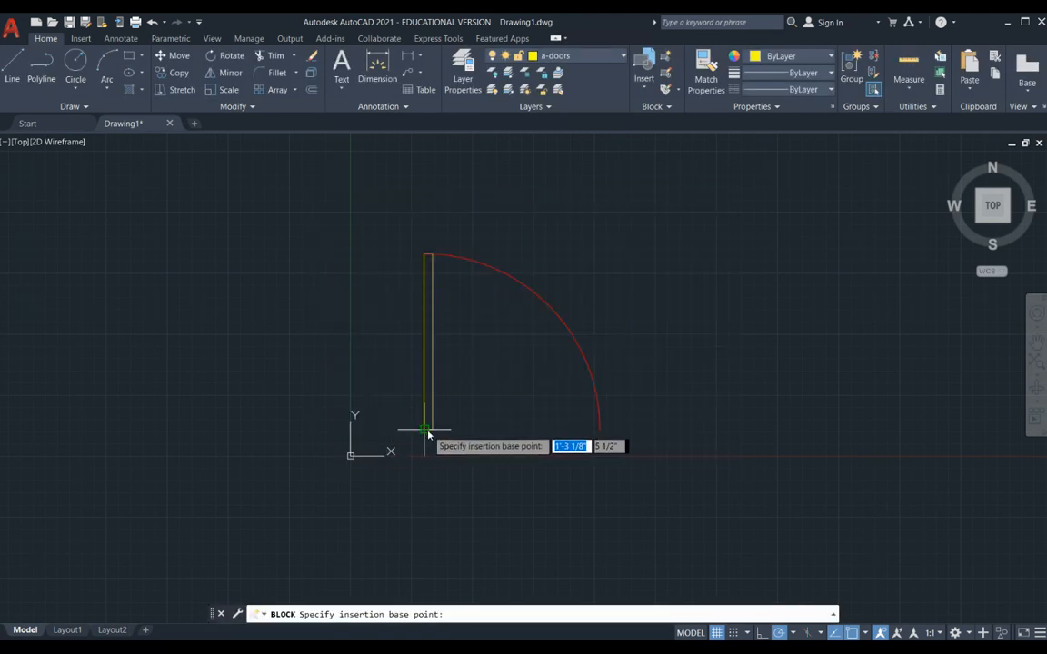
{"action": "left_click", "coordinate": [426, 430]}
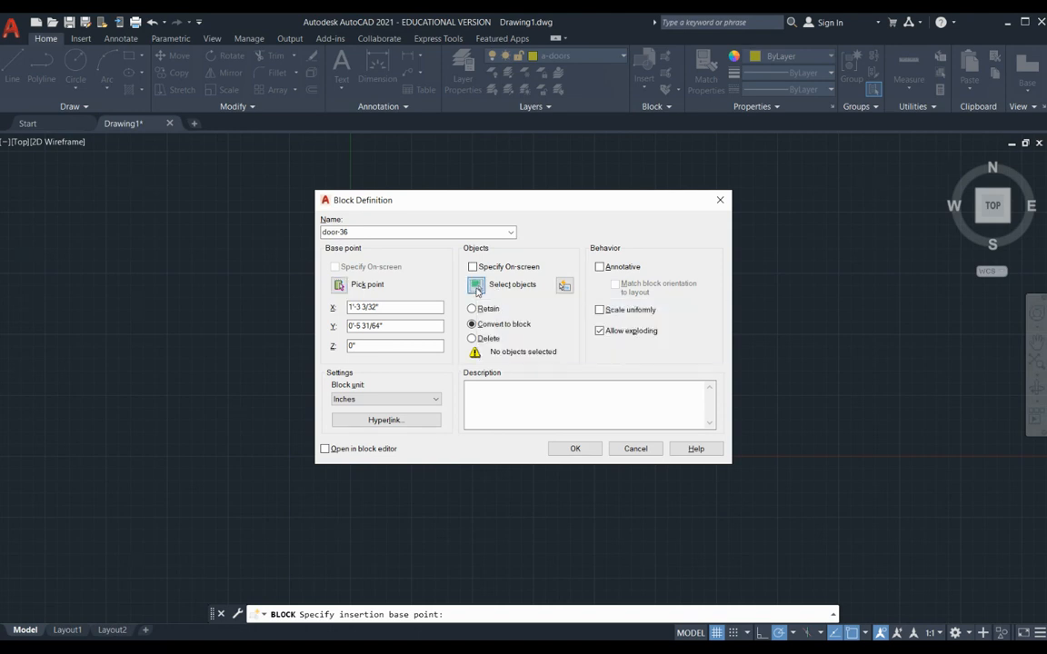
{"action": "left_click", "coordinate": [476, 286]}
{"action": "left_click", "coordinate": [488, 268]}
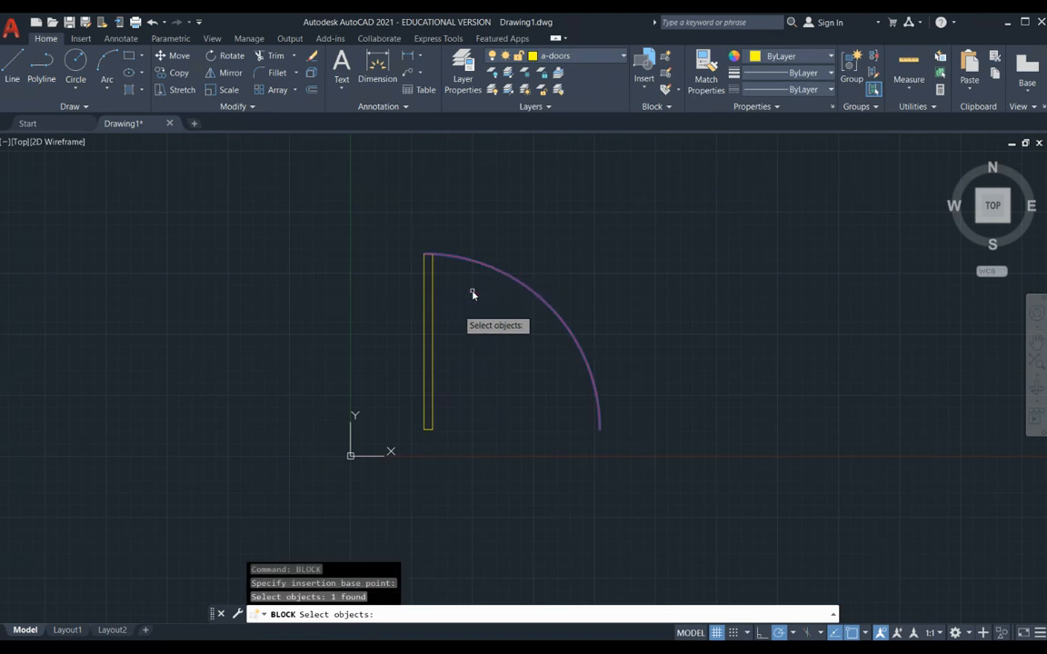
{"action": "left_click", "coordinate": [433, 346]}
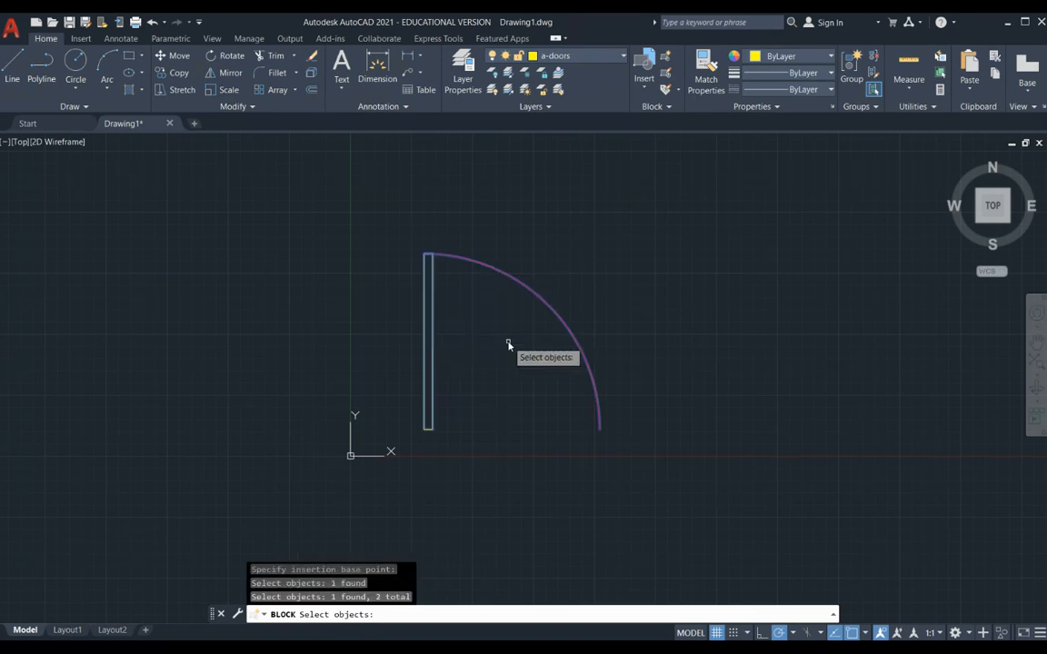
{"action": "key", "text": "Return"}
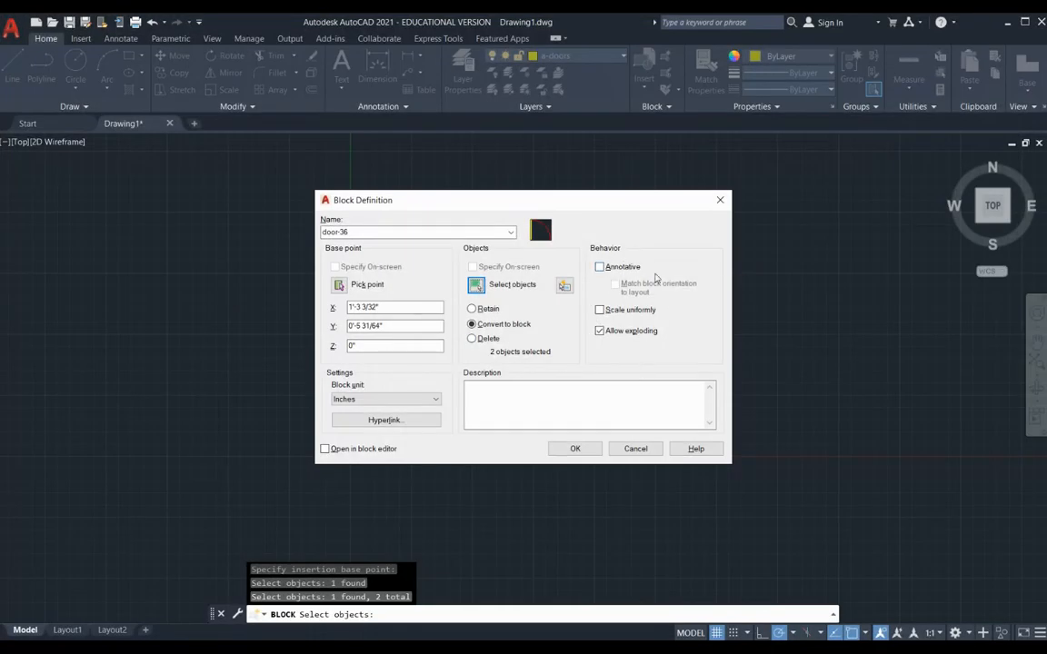
{"action": "left_click", "coordinate": [574, 449]}
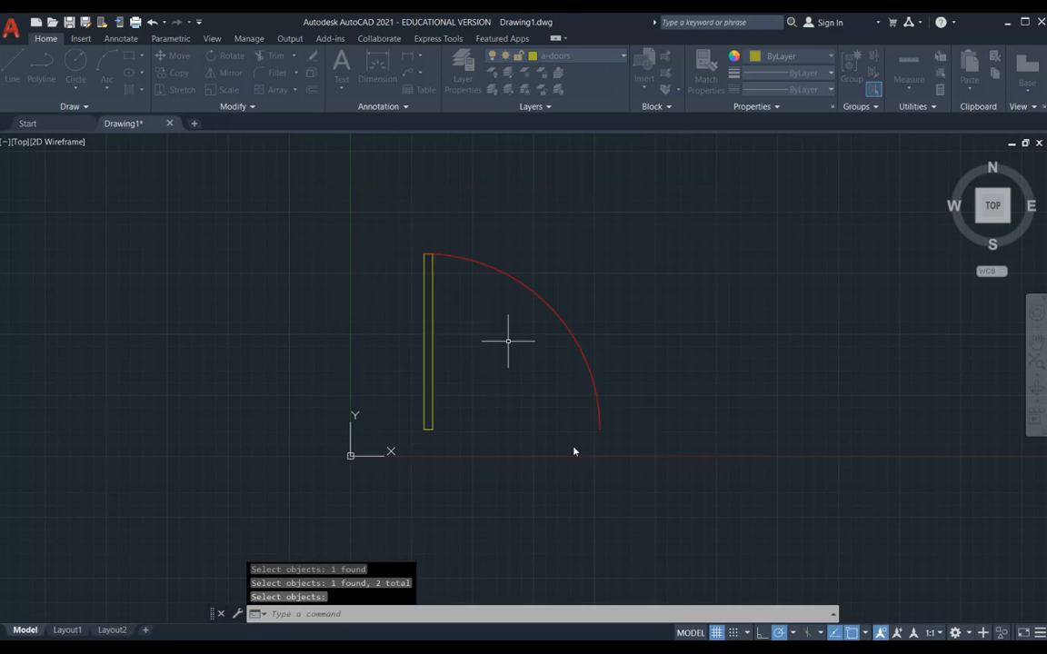
- Select the door symbol to check that panel and arc behave as one object, then clear the selection
{"action": "left_click", "coordinate": [535, 293]}
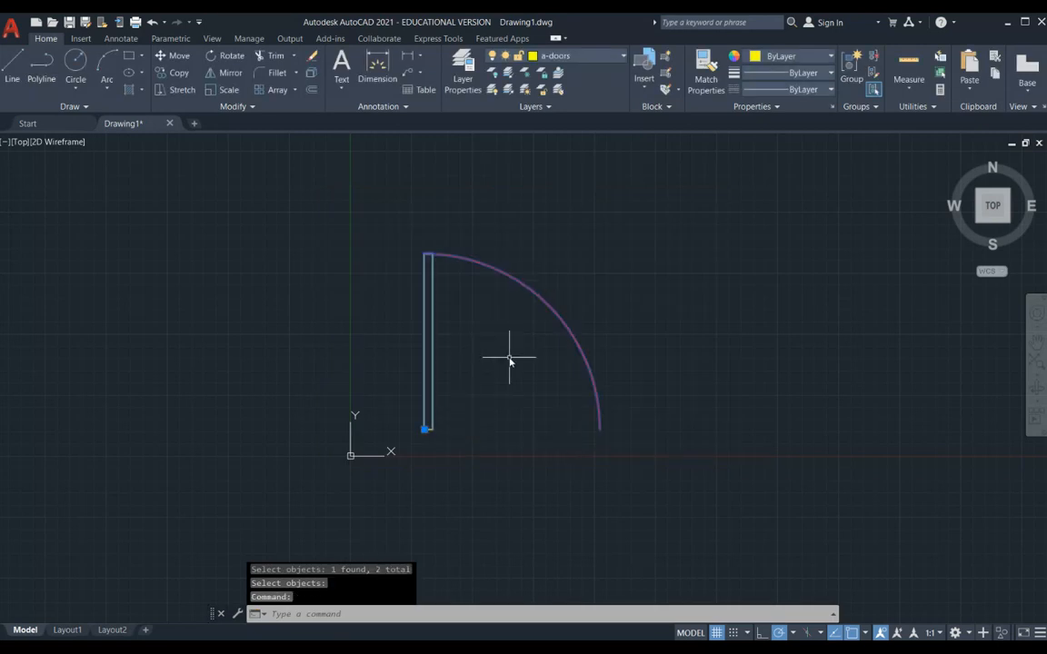
{"action": "key", "text": "Escape"}
{"action": "key", "text": "Escape"}
{"action": "key", "text": "Escape"}
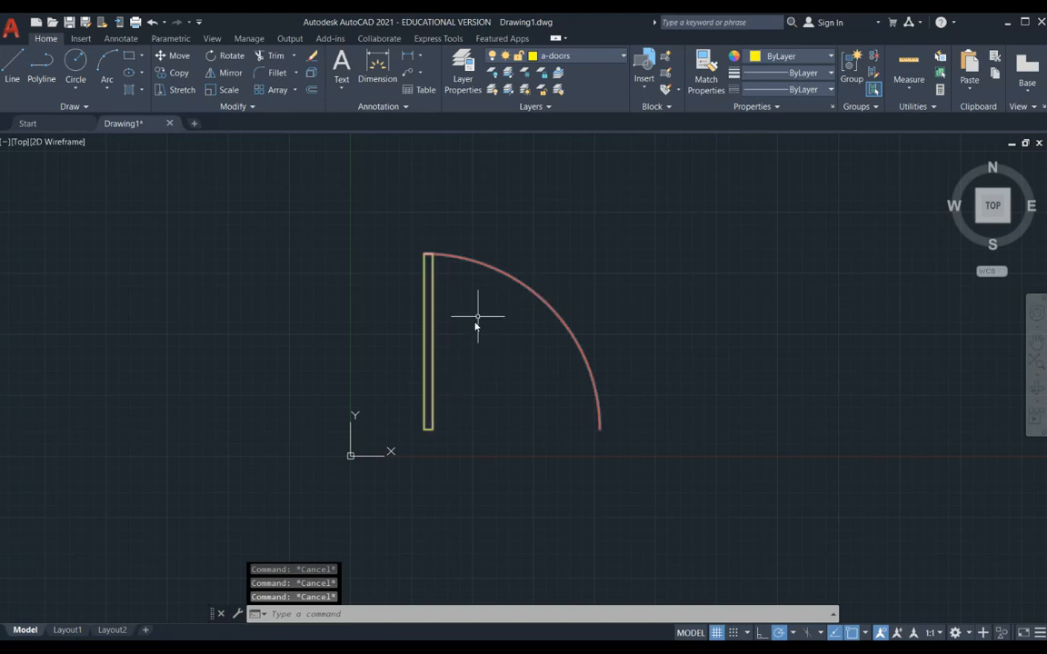
{"action": "left_click", "coordinate": [535, 290]}
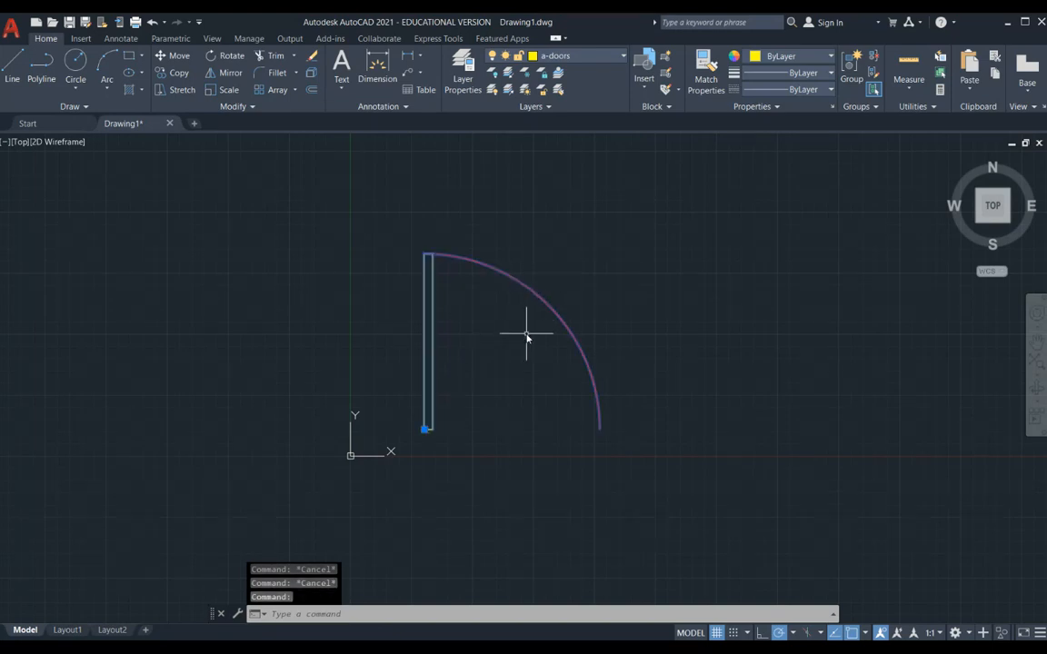
{"action": "key", "text": "Escape"}
- Copy the door block about 5' to the right and slightly above the original
{"action": "scroll", "coordinate": [526, 336], "scroll_direction": "down", "scroll_amount": 2}
{"action": "type", "text": "z"}
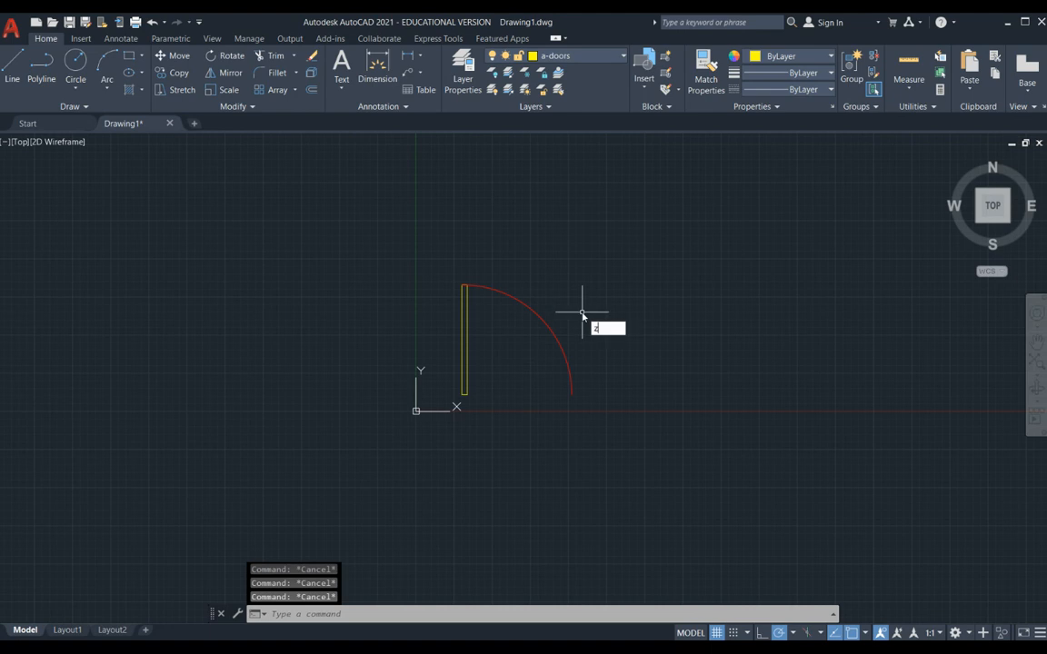
{"action": "key", "text": "Return"}
{"action": "type", "text": "e"}
{"action": "key", "text": "Return"}
{"action": "scroll", "coordinate": [580, 318], "scroll_direction": "down", "scroll_amount": 3}
{"action": "middle_click_drag", "start_coordinate": [626, 299], "coordinate": [411, 279]}
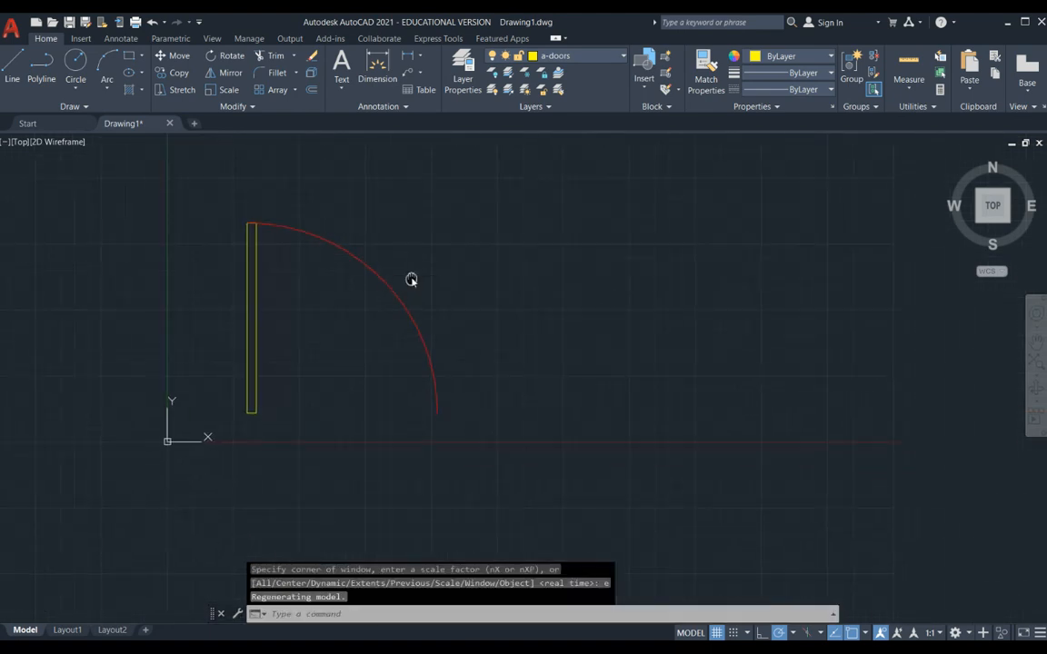
{"action": "key", "text": "Escape"}
{"action": "key", "text": "Escape"}
{"action": "key", "text": "Escape"}
{"action": "type", "text": "co"}
{"action": "key", "text": "Return"}
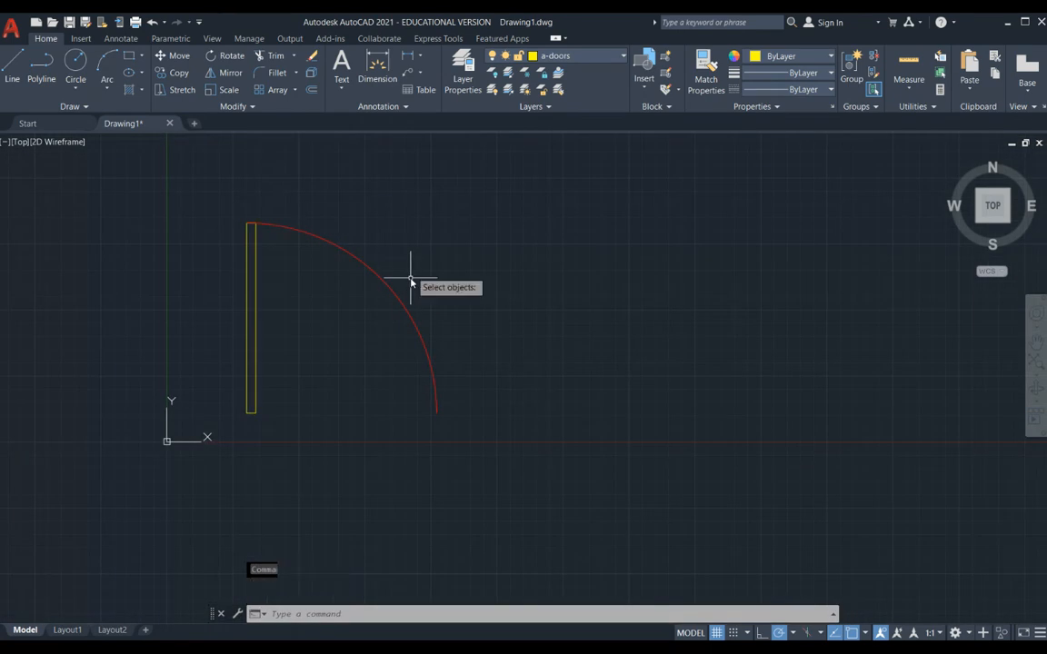
{"action": "left_click", "coordinate": [410, 282]}
{"action": "key", "text": "Return"}
{"action": "key", "text": "Return"}
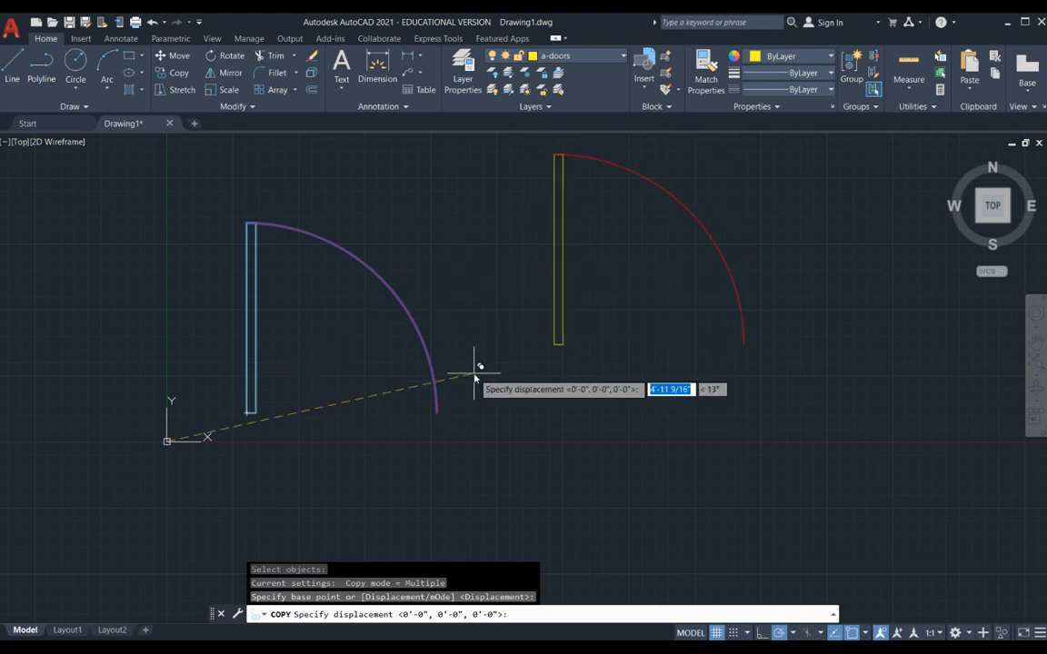
{"action": "left_click", "coordinate": [479, 419]}
{"action": "key", "text": "Return"}
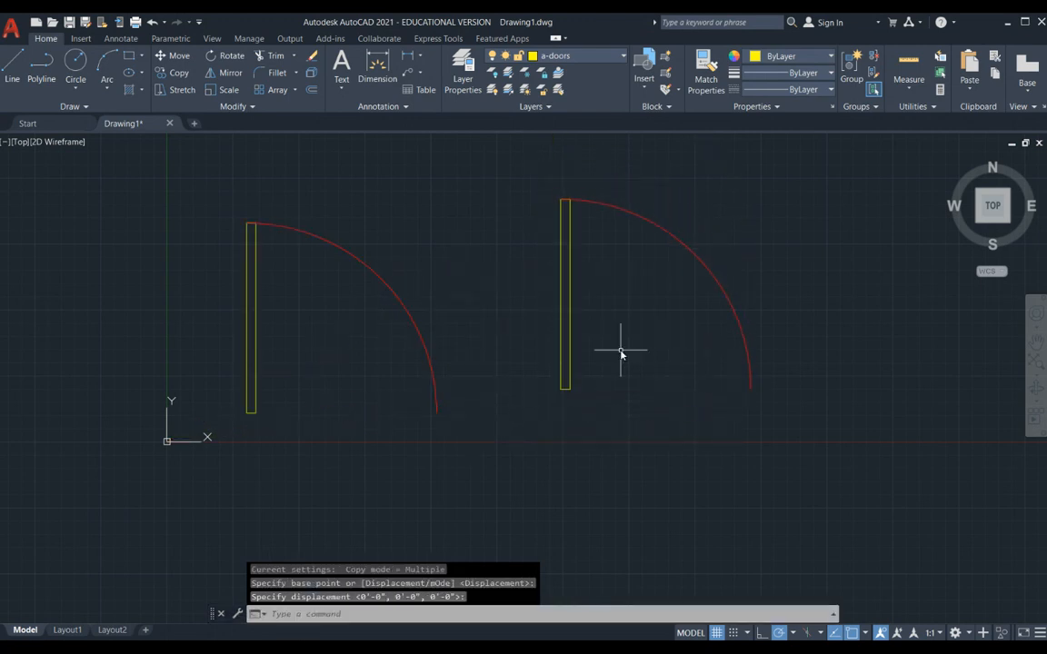
- Copy both door blocks together about 3'-10" below the existing pair
{"action": "key", "text": "Return"}
{"action": "left_click", "coordinate": [589, 315]}
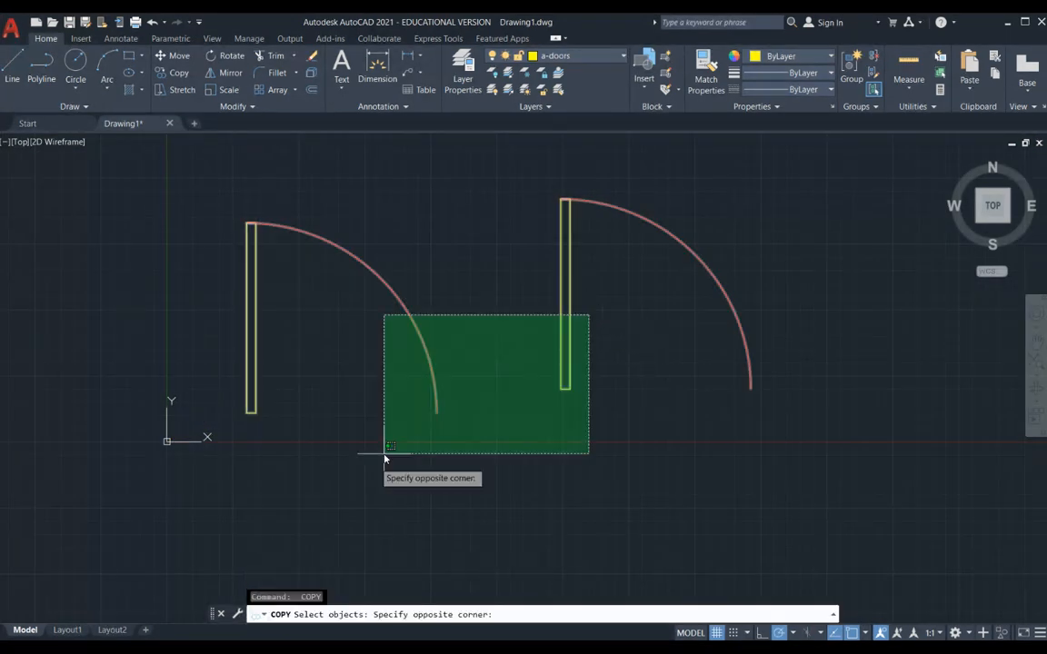
{"action": "left_click", "coordinate": [384, 459]}
{"action": "key", "text": "Return"}
{"action": "left_click", "coordinate": [472, 289]}
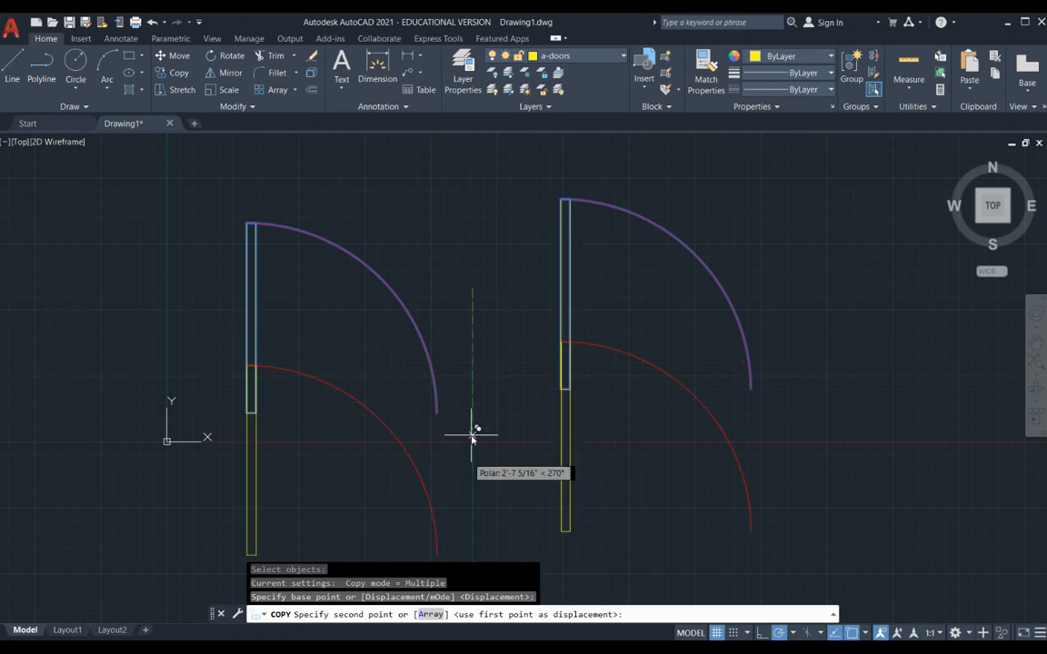
{"action": "left_click", "coordinate": [496, 525]}
{"action": "key", "text": "Return"}
- Open the door-36 block definition for editing from the original upper-left door
{"action": "type", "text": "z"}
{"action": "key", "text": "Return"}
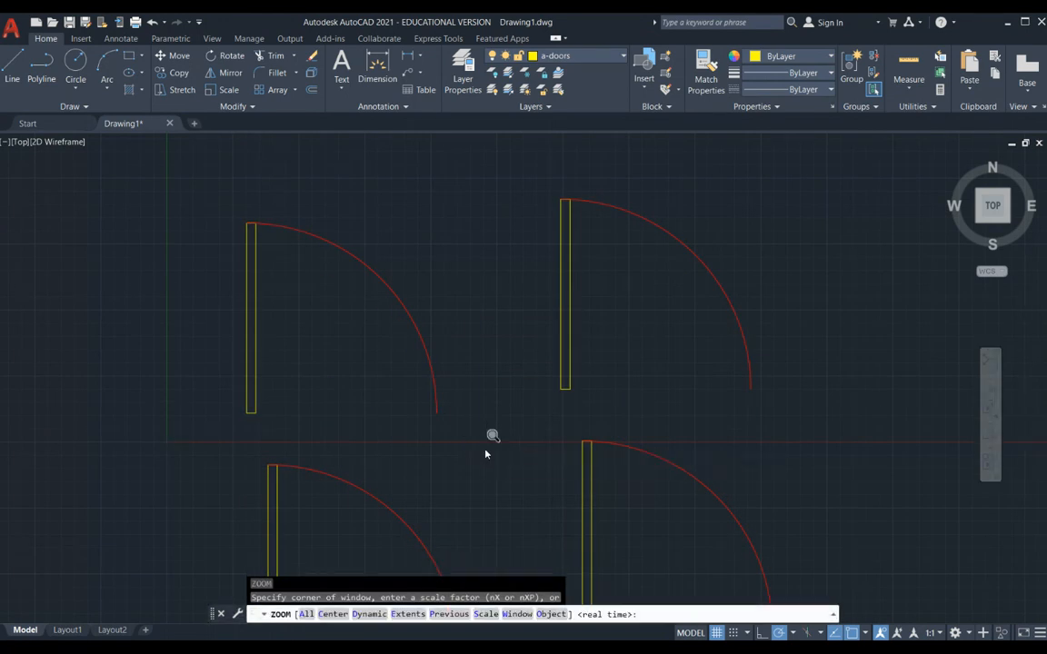
{"action": "type", "text": "e"}
{"action": "key", "text": "Return"}
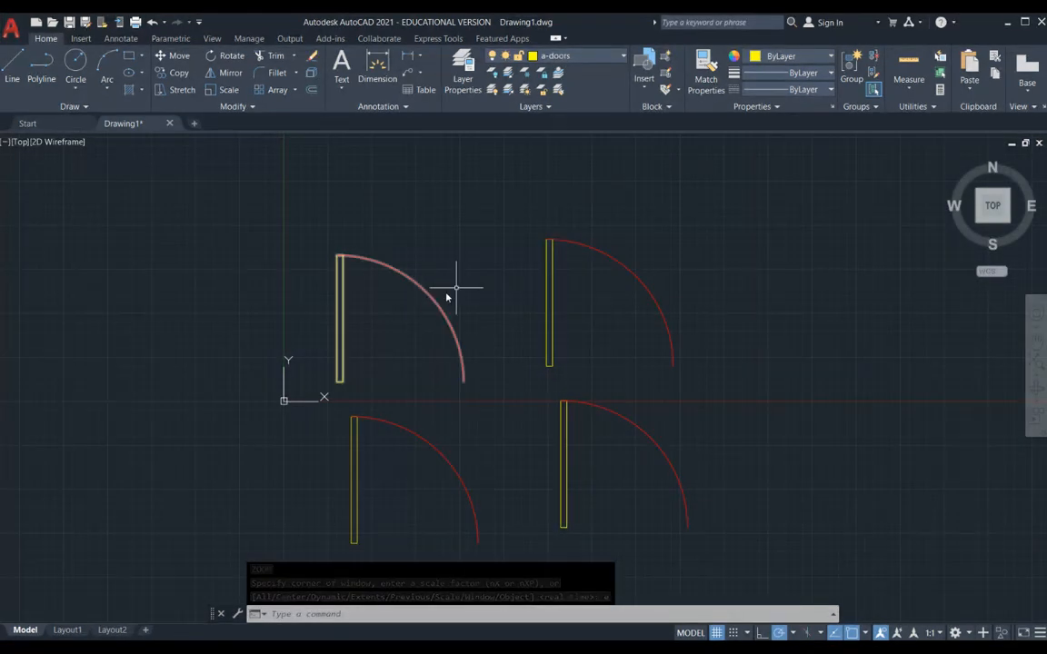
{"action": "key", "text": "Escape"}
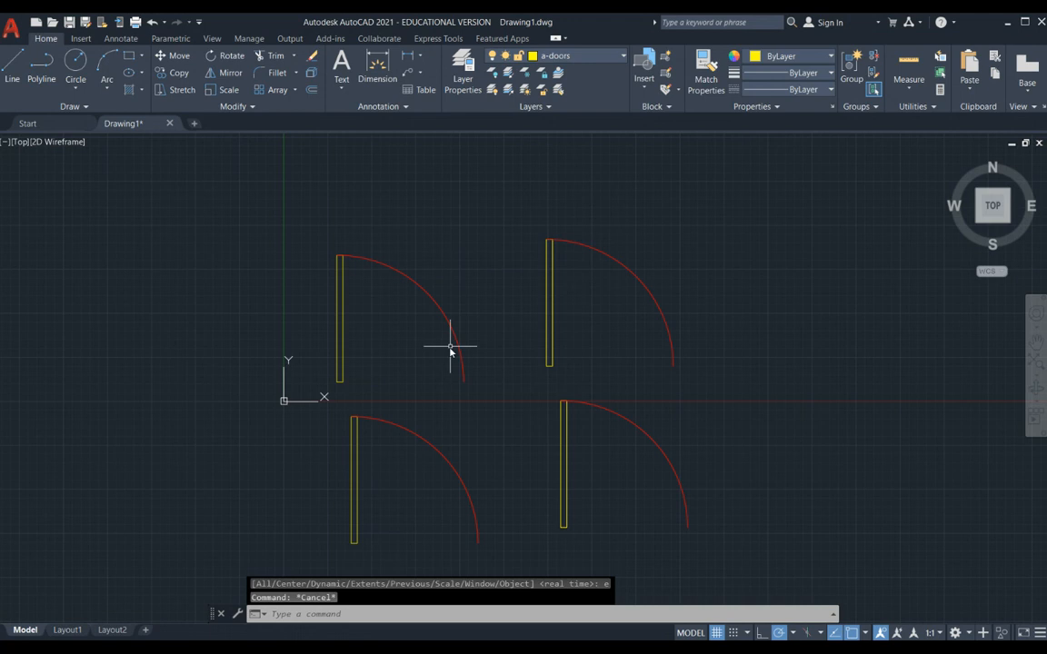
{"action": "double_click", "coordinate": [450, 325]}
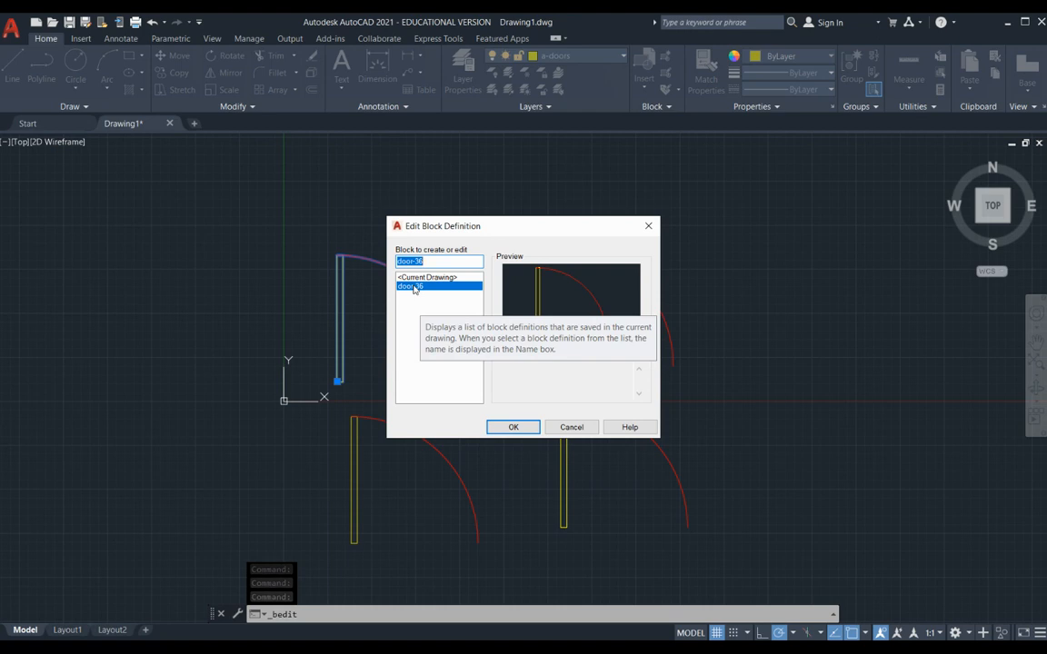
{"action": "left_click", "coordinate": [514, 428]}
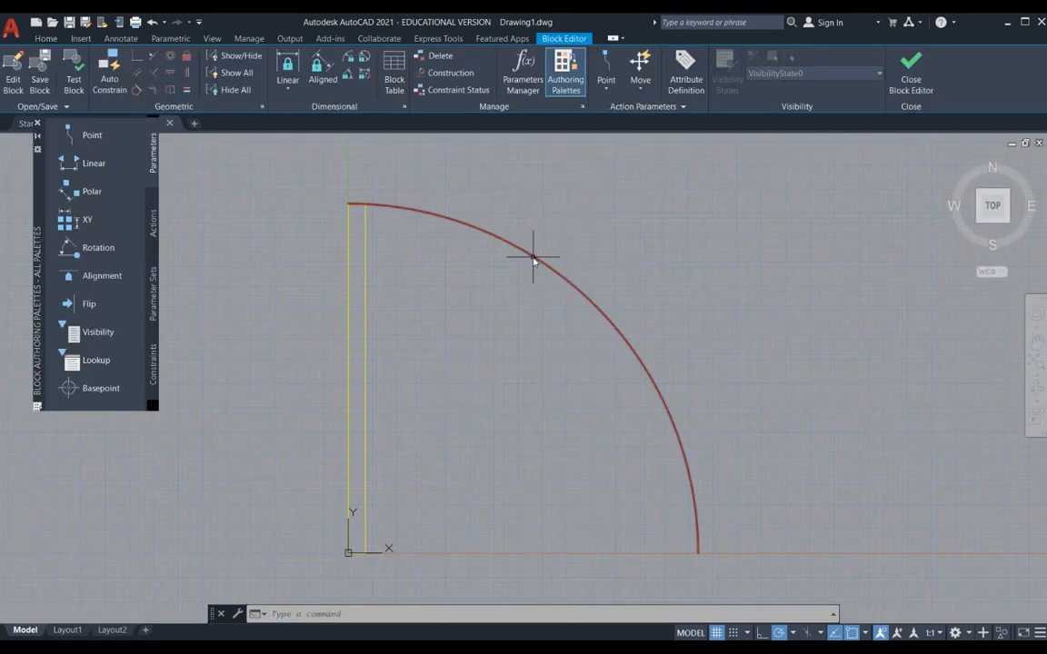
- Change the door arc's colour to green inside the door-36 block definition
{"action": "mouse_move", "coordinate": [534, 259]}
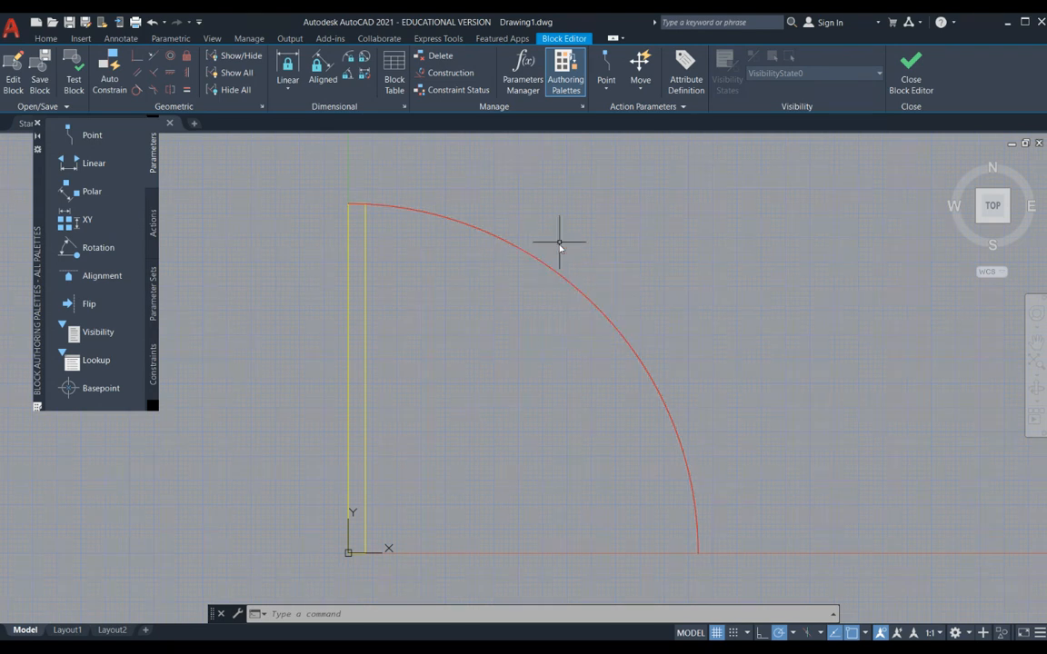
{"action": "left_click", "coordinate": [586, 243]}
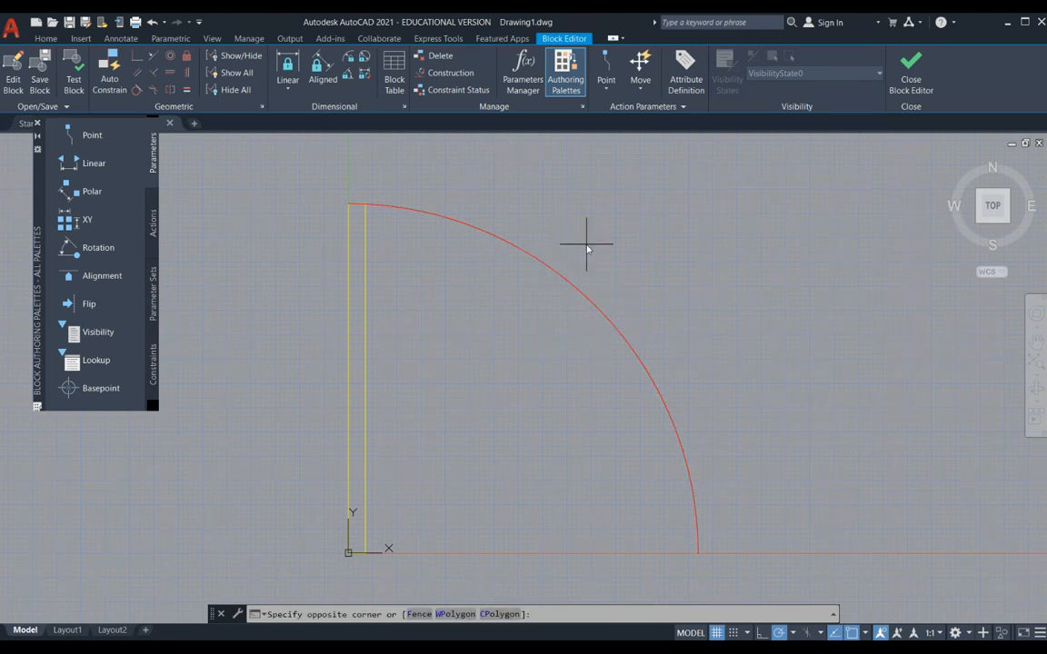
{"action": "left_click", "coordinate": [545, 305]}
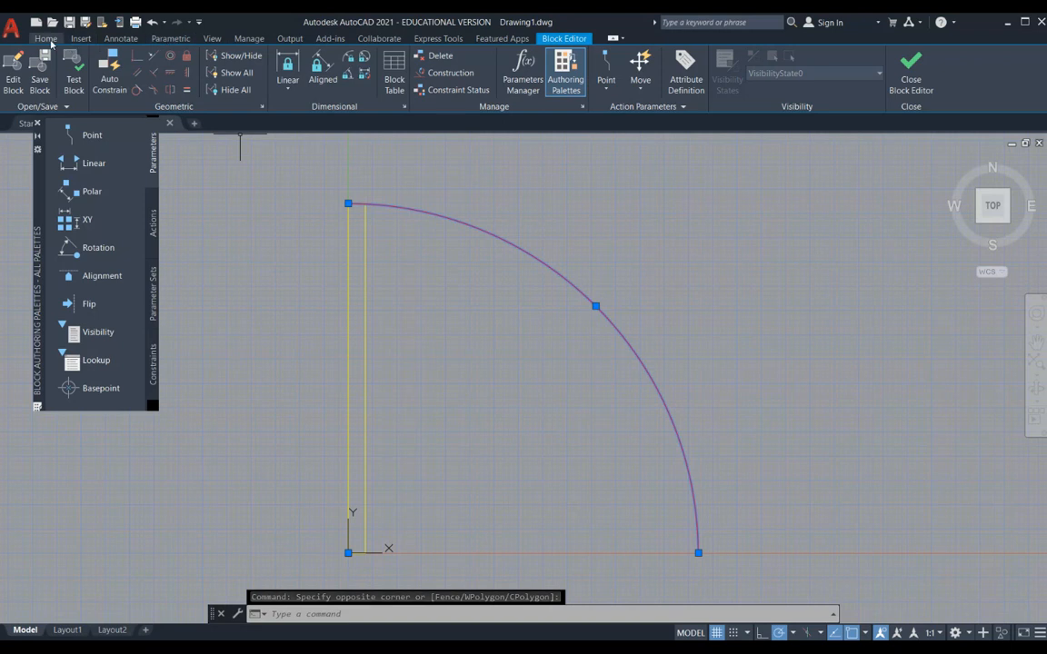
{"action": "left_click", "coordinate": [45, 38]}
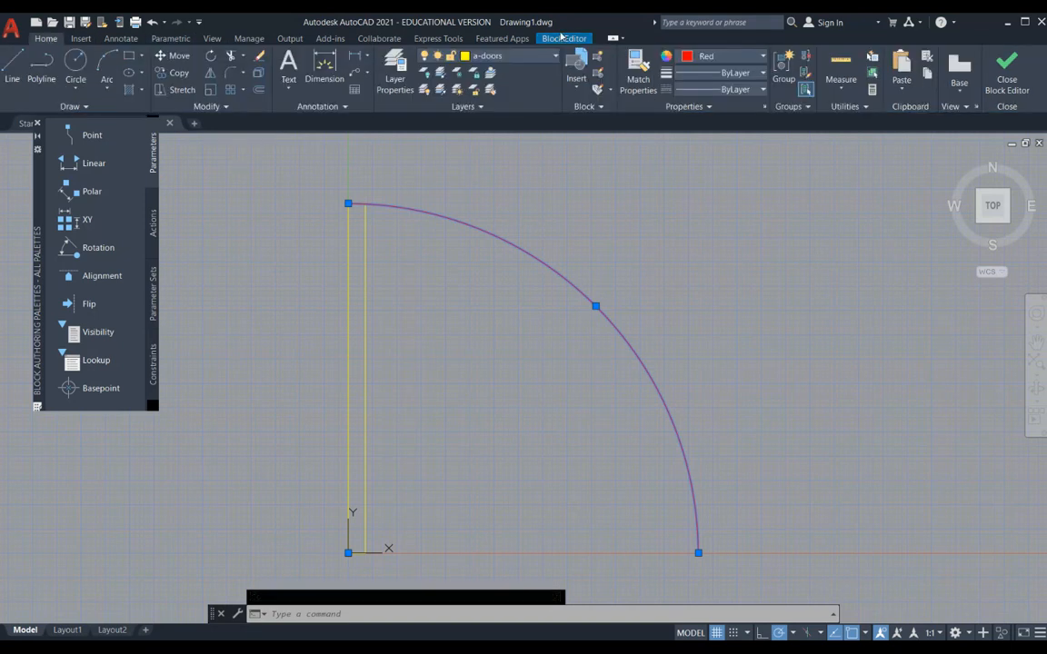
{"action": "left_click", "coordinate": [762, 58]}
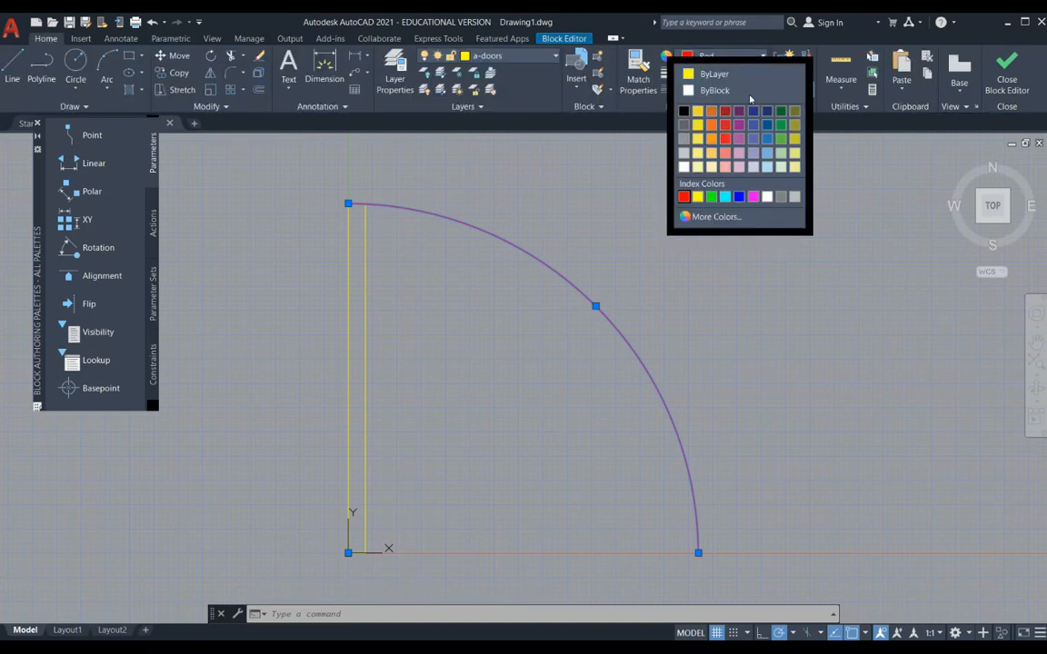
{"action": "left_click", "coordinate": [712, 197]}
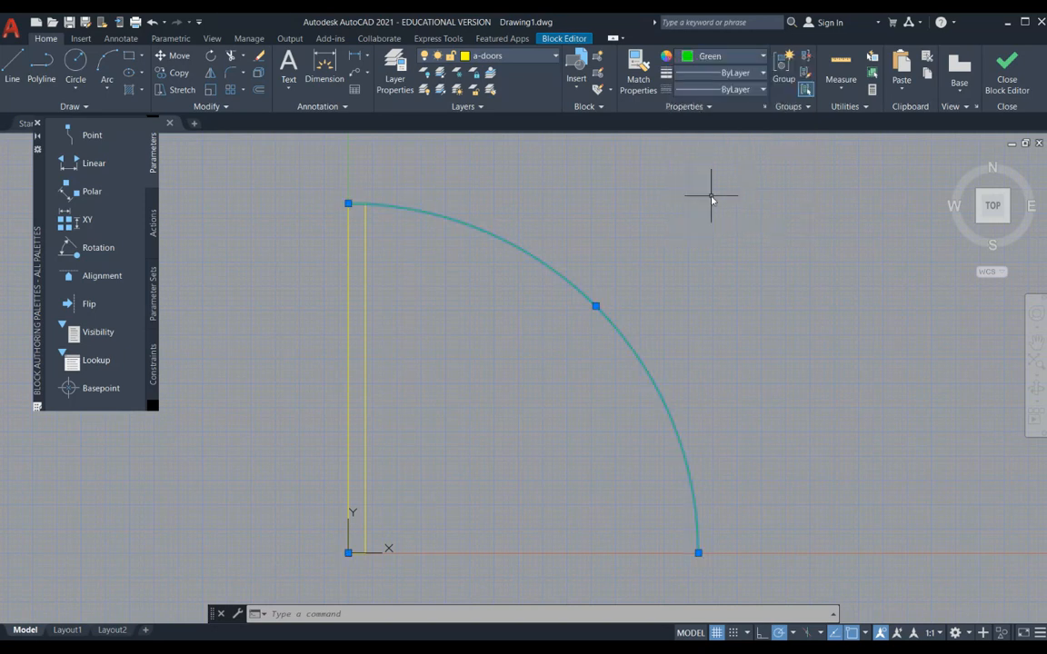
{"action": "left_click", "coordinate": [566, 38]}
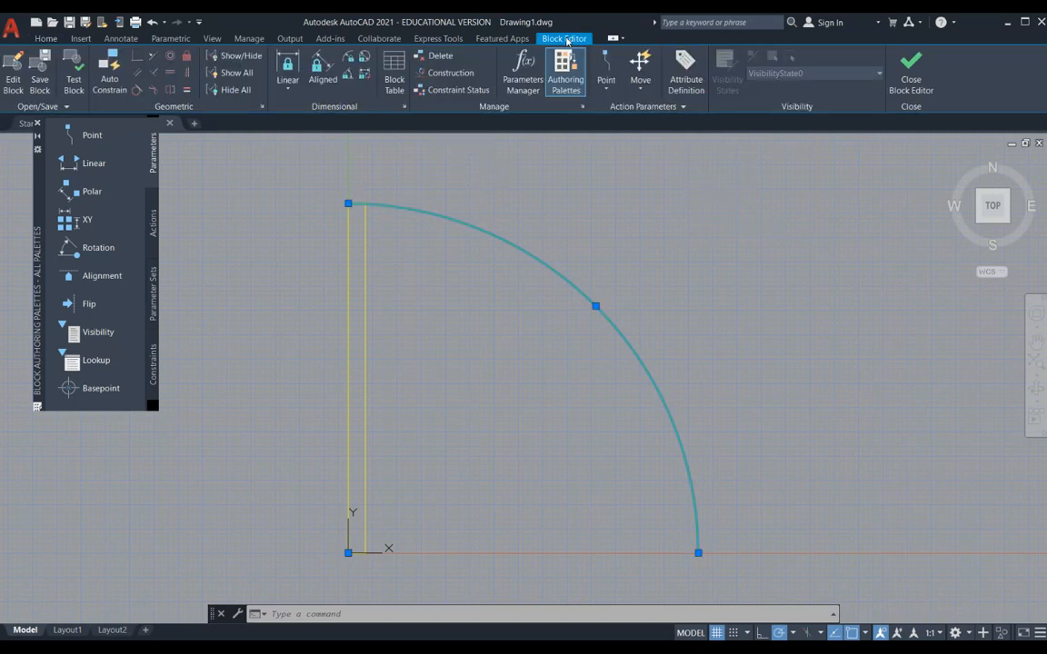
{"action": "left_click", "coordinate": [908, 80]}
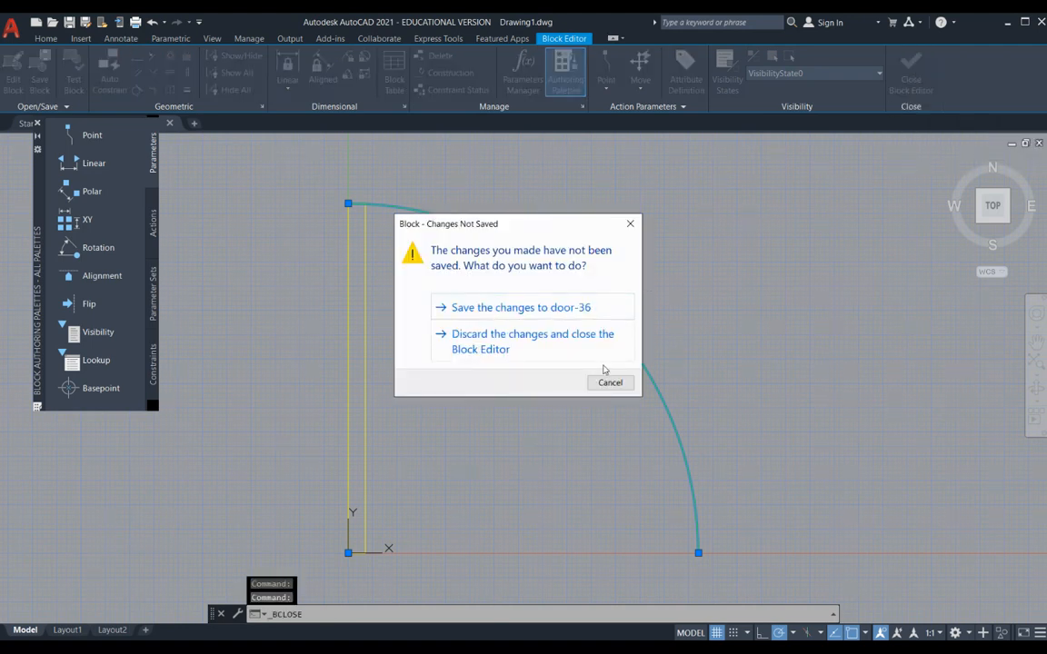
{"action": "left_click", "coordinate": [610, 383]}
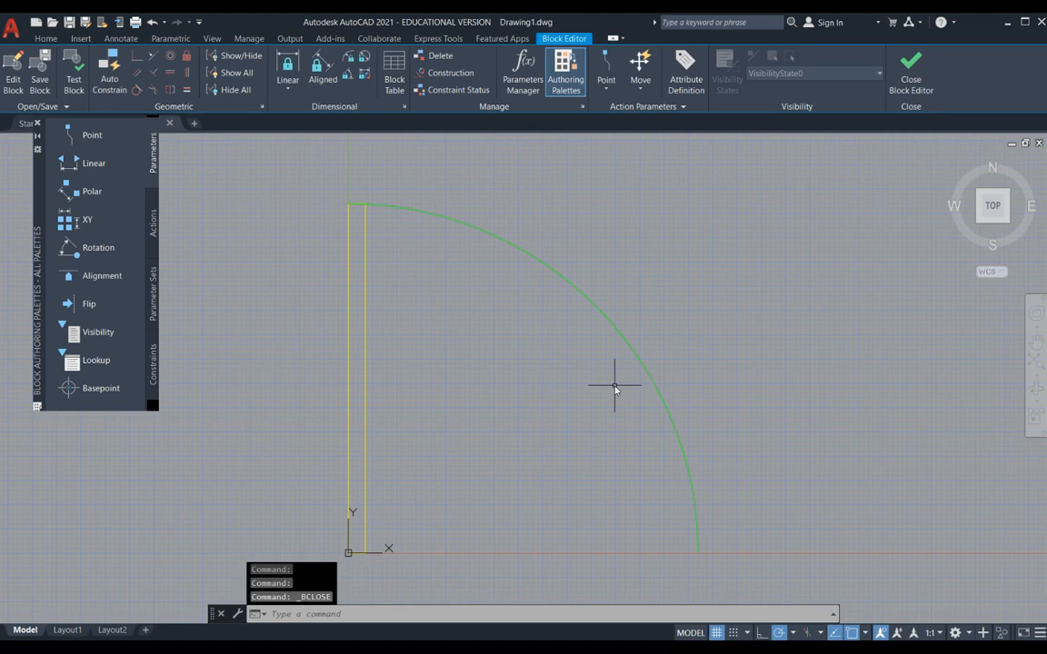
{"action": "left_click", "coordinate": [913, 83]}
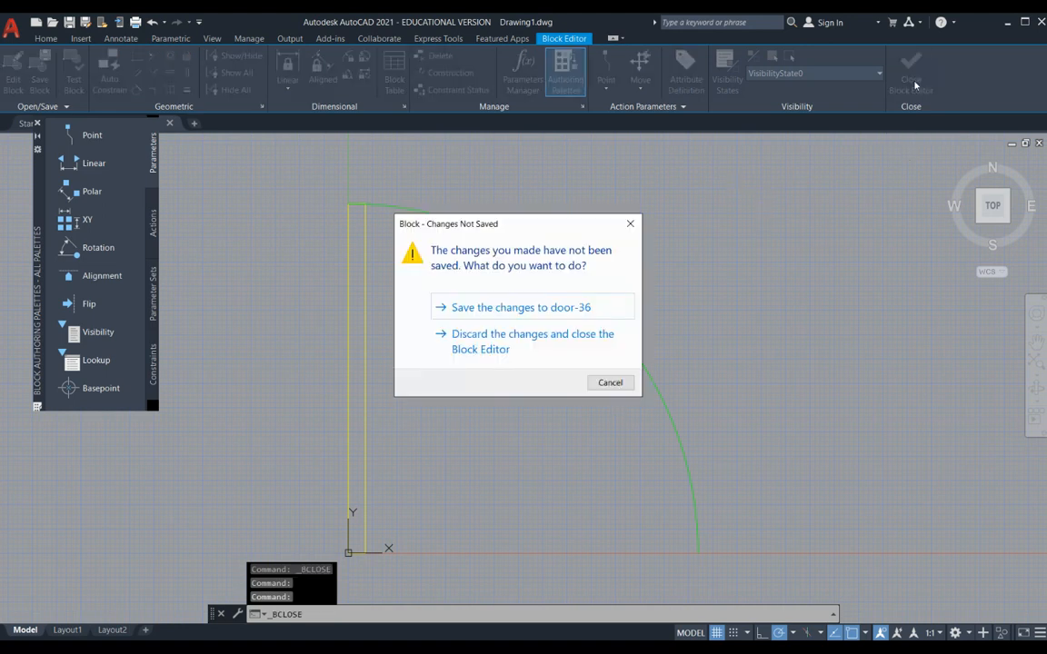
{"action": "left_click", "coordinate": [611, 383]}
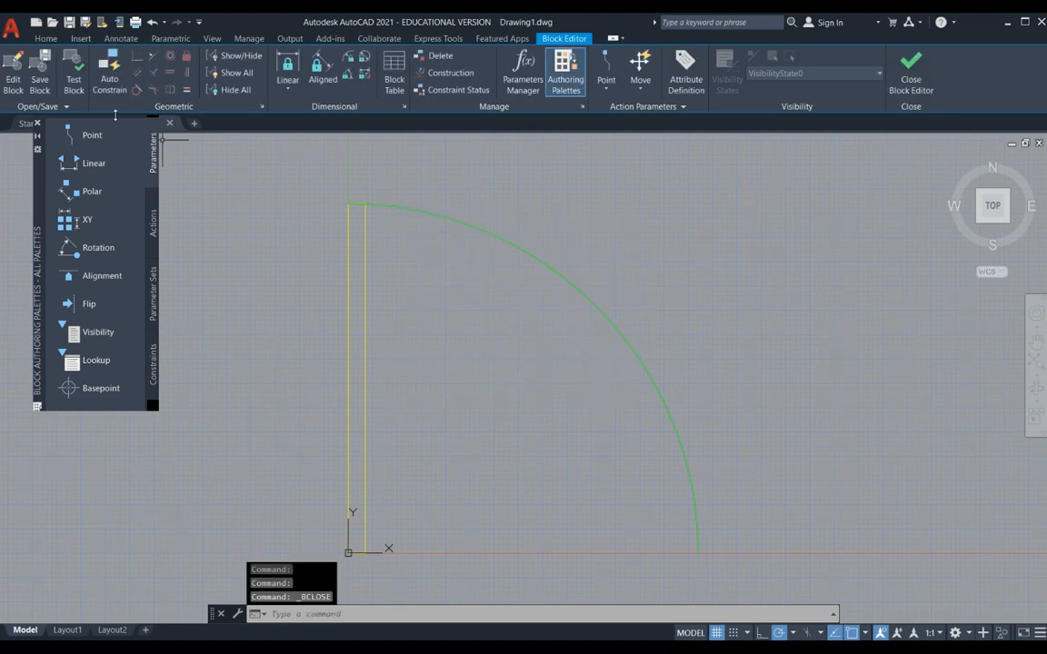
- Close the block authoring palettes and leave the block editor, saving the changes to door-36
{"action": "left_click", "coordinate": [46, 39]}
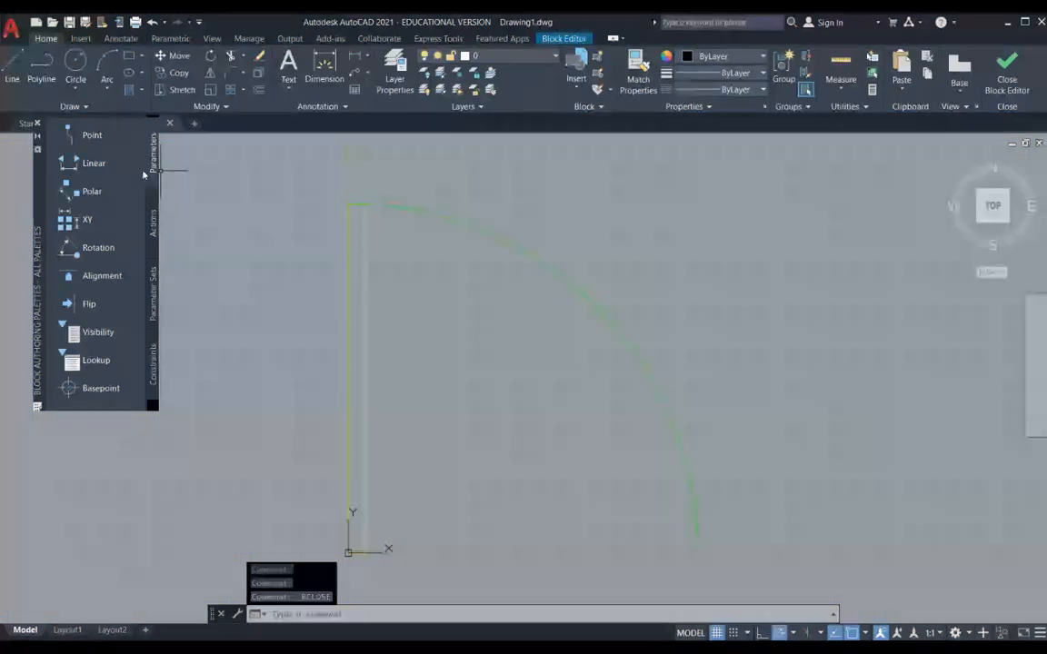
{"action": "left_click", "coordinate": [36, 122]}
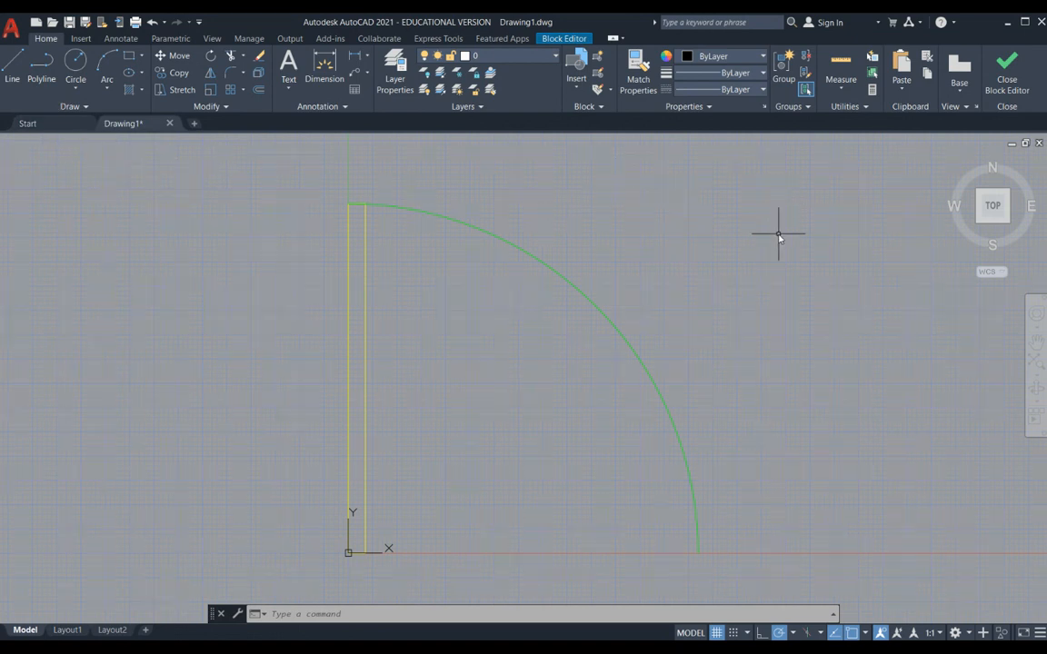
{"action": "left_click", "coordinate": [760, 319]}
{"action": "key", "text": "Escape"}
{"action": "key", "text": "Escape"}
{"action": "key", "text": "Escape"}
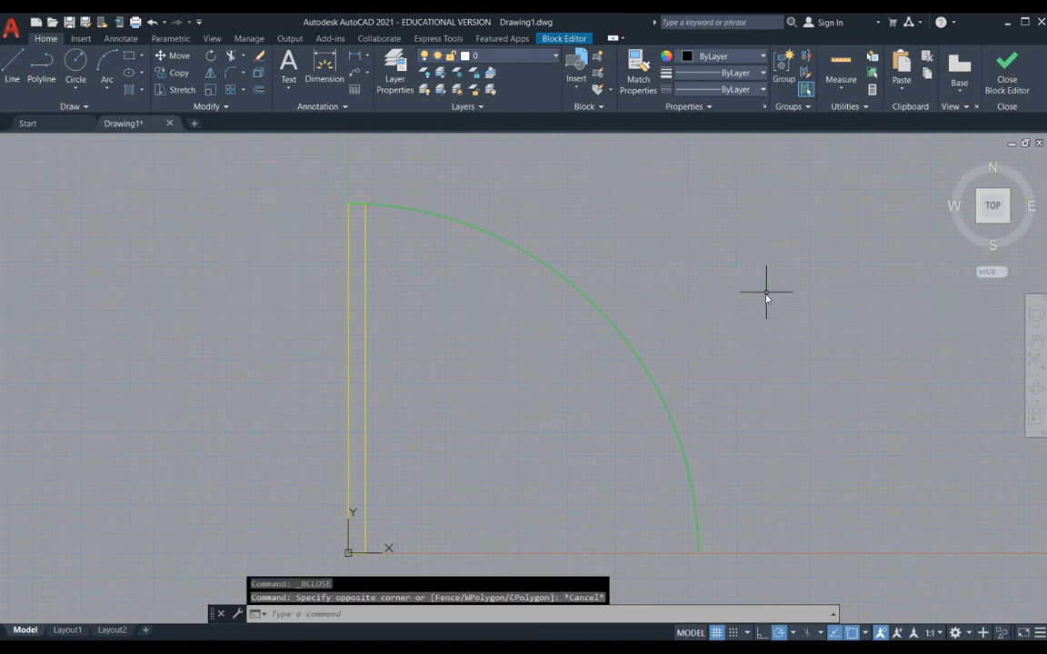
{"action": "left_click", "coordinate": [1008, 82]}
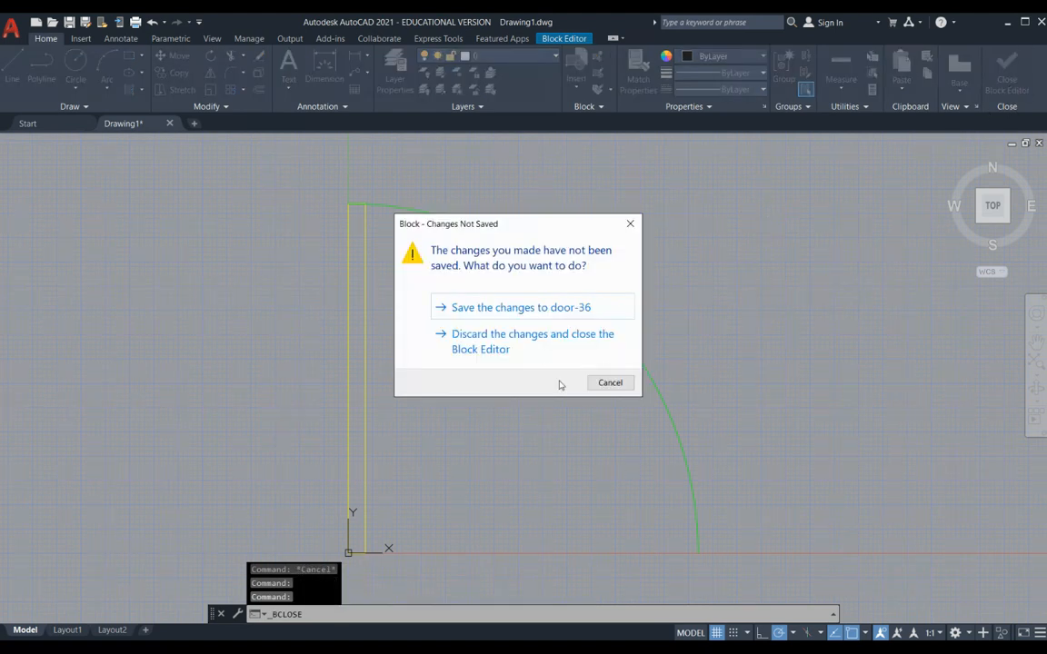
{"action": "left_click", "coordinate": [540, 313]}
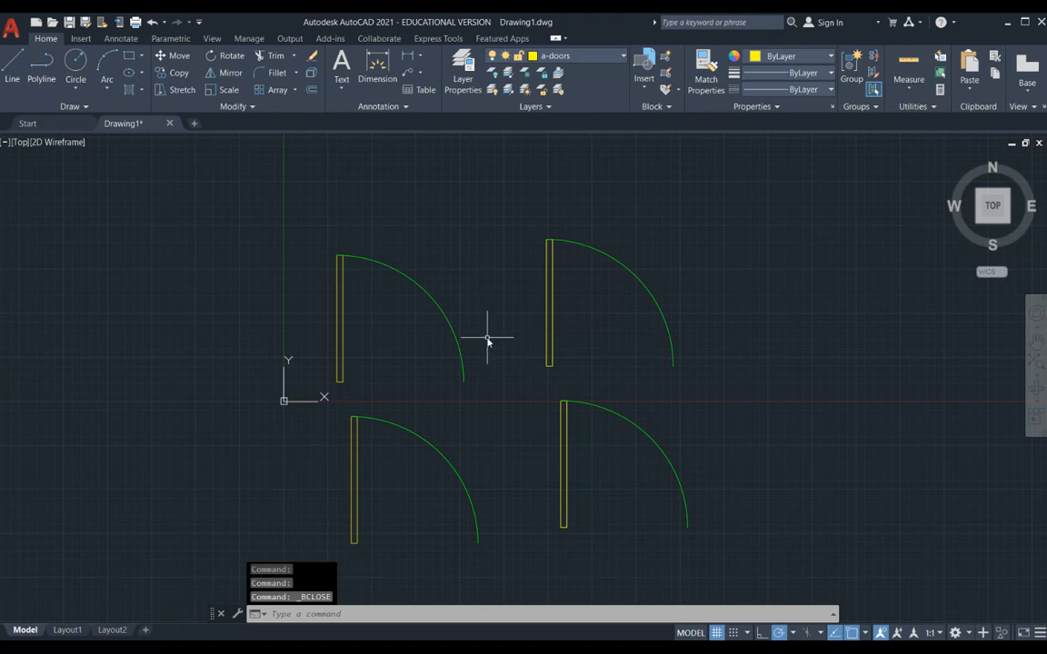
- View the full drawing extents to examine the arc colour on all four door block instances
{"action": "scroll", "coordinate": [488, 327], "scroll_direction": "down", "scroll_amount": 2}
{"action": "type", "text": "z"}
{"action": "key", "text": "Return"}
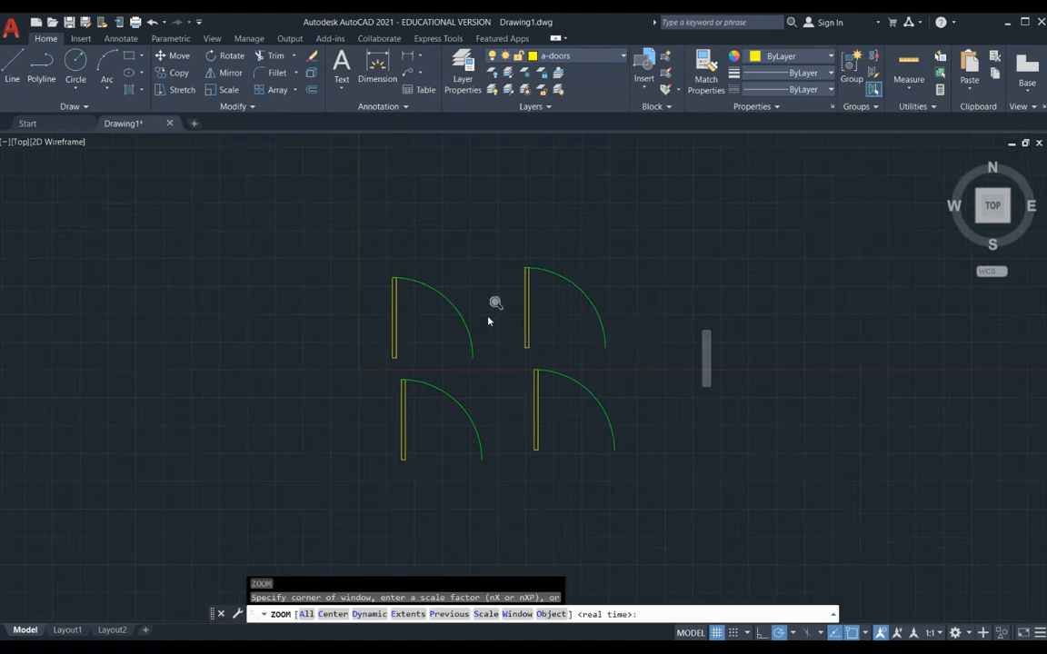
{"action": "type", "text": "e"}
{"action": "key", "text": "Return"}
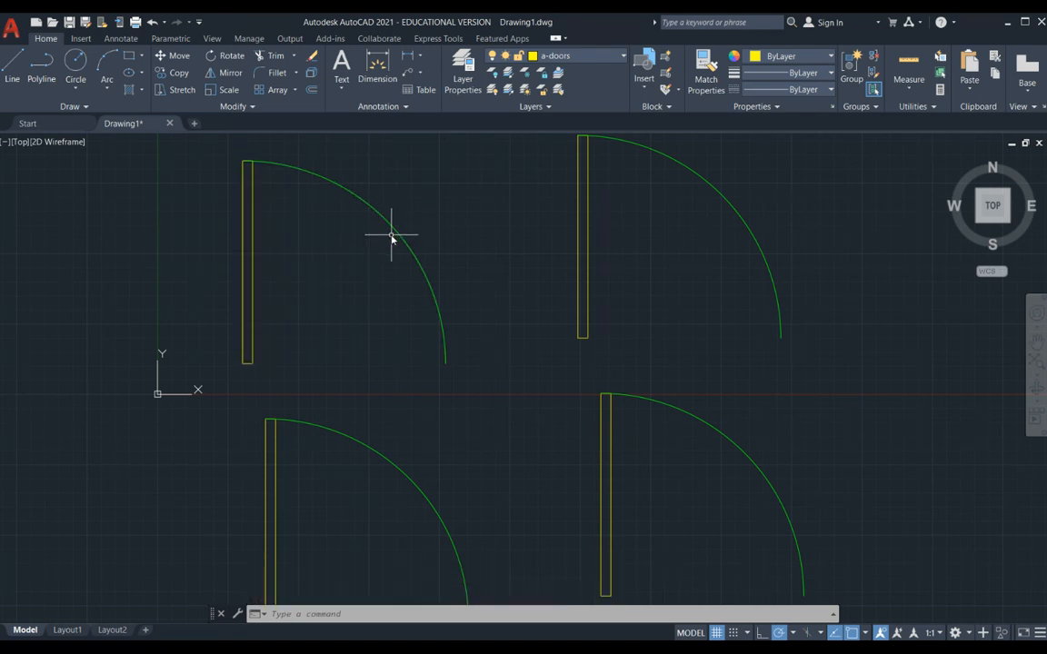
{"action": "scroll", "coordinate": [409, 238], "scroll_direction": "down", "scroll_amount": 2}
{"action": "middle_click_drag", "start_coordinate": [544, 263], "coordinate": [478, 280]}
{"action": "key", "text": "Escape"}
{"action": "key", "text": "Escape"}
{"action": "key", "text": "Escape"}
- Erase all four door blocks from the drawing
{"action": "left_click", "coordinate": [523, 220]}
{"action": "left_click", "coordinate": [346, 448]}
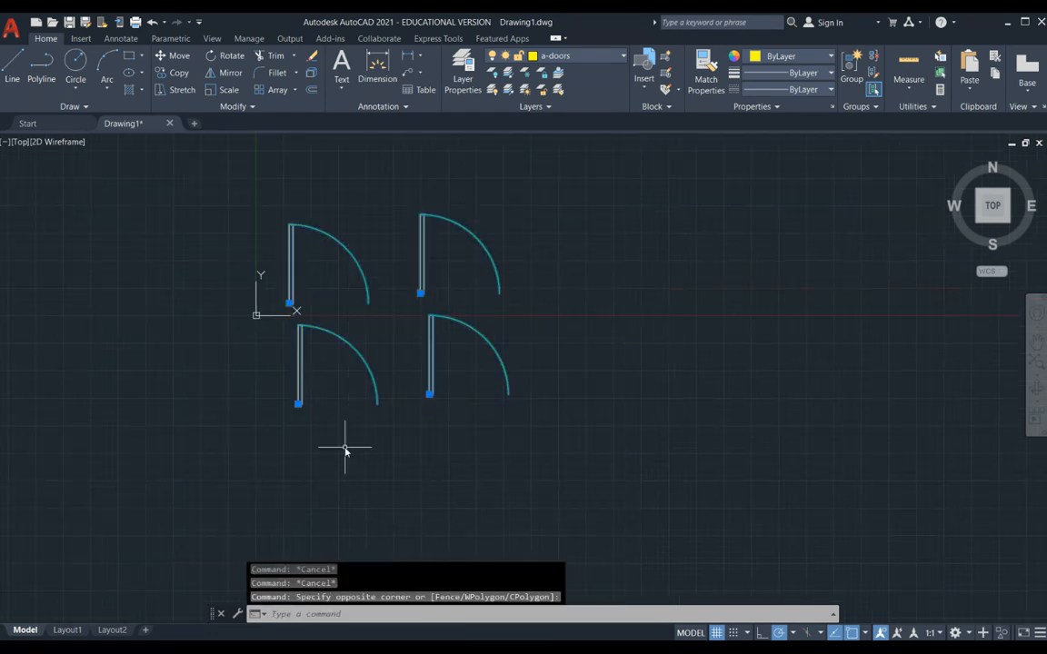
{"action": "type", "text": "E"}
{"action": "key", "text": "Return"}
- Draw an L-shaped wall outline from a vertical line running down and a longer horizontal line running right from its lower end
{"action": "mouse_move", "coordinate": [412, 293]}
{"action": "middle_mouse_down"}
{"action": "mouse_move", "coordinate": [500, 280]}
{"action": "mouse_move", "coordinate": [332, 504]}
{"action": "middle_mouse_up"}
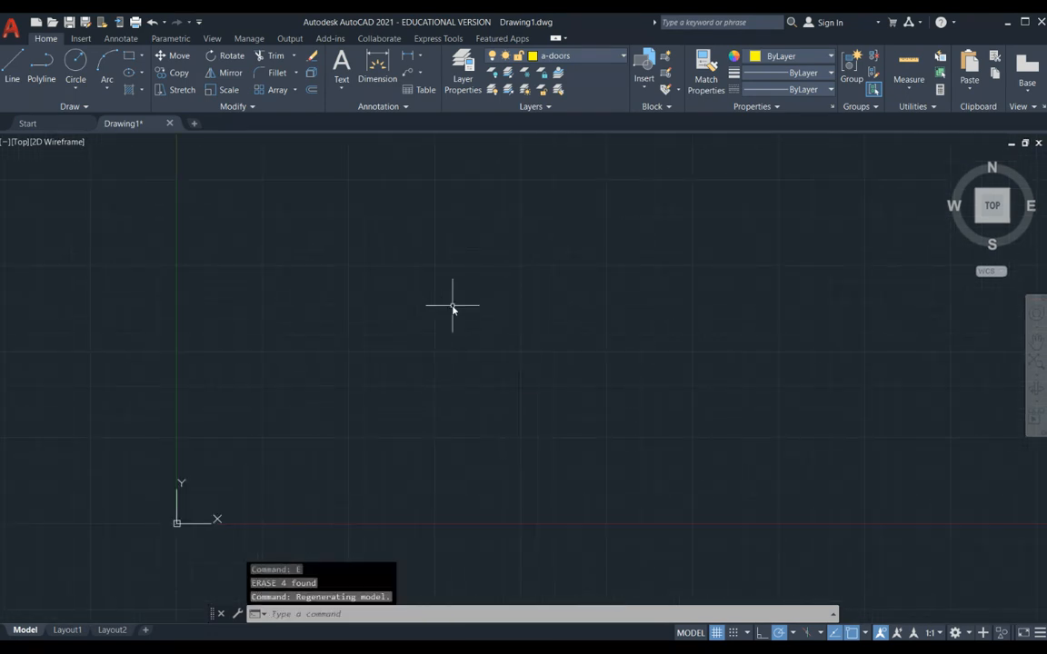
{"action": "type", "text": "l"}
{"action": "key", "text": "Escape"}
{"action": "key", "text": "Escape"}
{"action": "key", "text": "Escape"}
{"action": "type", "text": "l"}
{"action": "key", "text": "Return"}
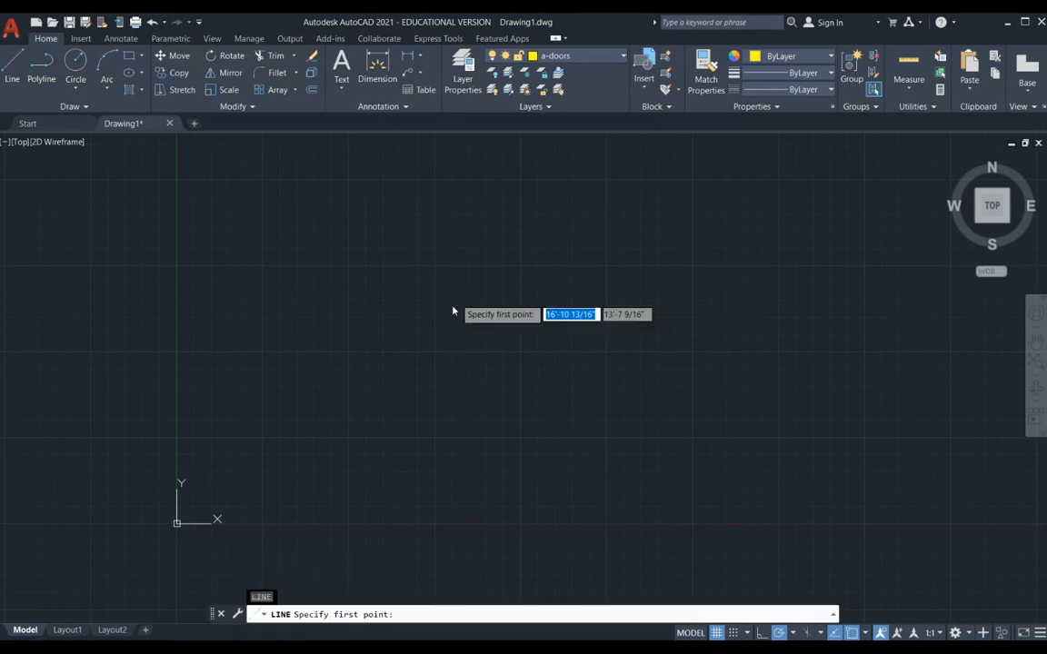
{"action": "left_click", "coordinate": [429, 232]}
{"action": "left_click", "coordinate": [429, 382]}
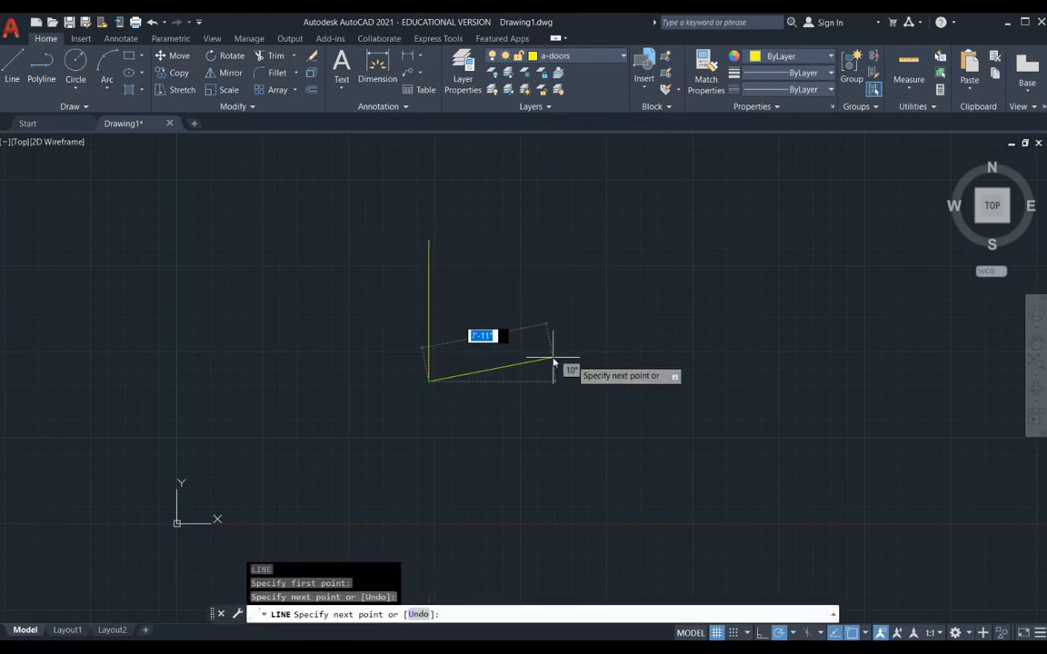
{"action": "left_click", "coordinate": [673, 381]}
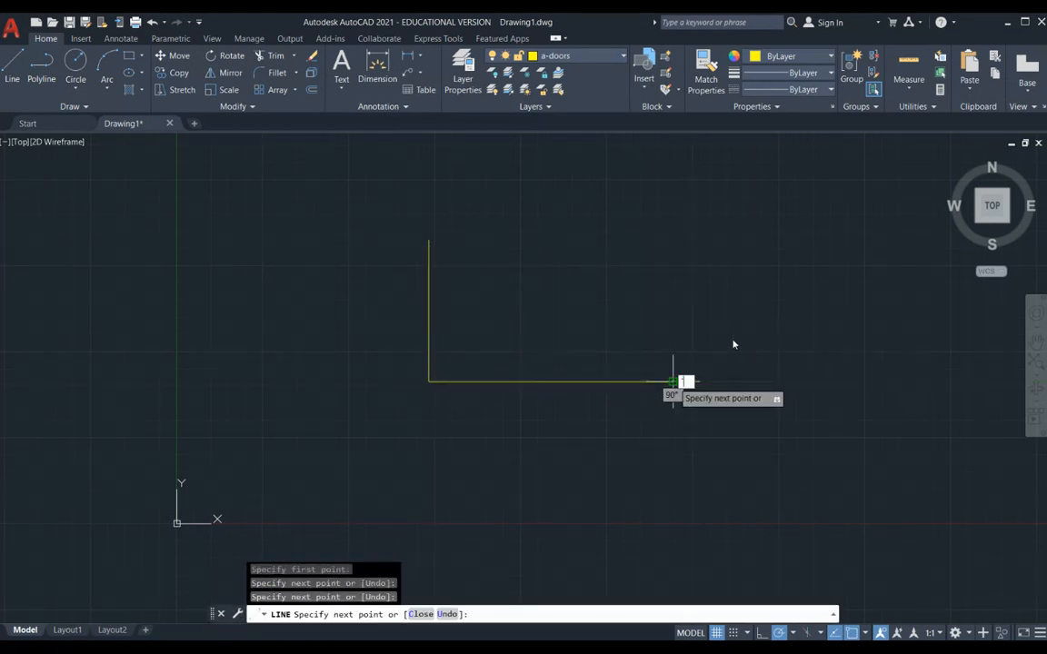
{"action": "key", "text": "Escape"}
{"action": "key", "text": "Escape"}
{"action": "key", "text": "Escape"}
- Make a-doors the current layer with the wall lines in view
{"action": "scroll", "coordinate": [649, 358], "scroll_direction": "down", "scroll_amount": 2}
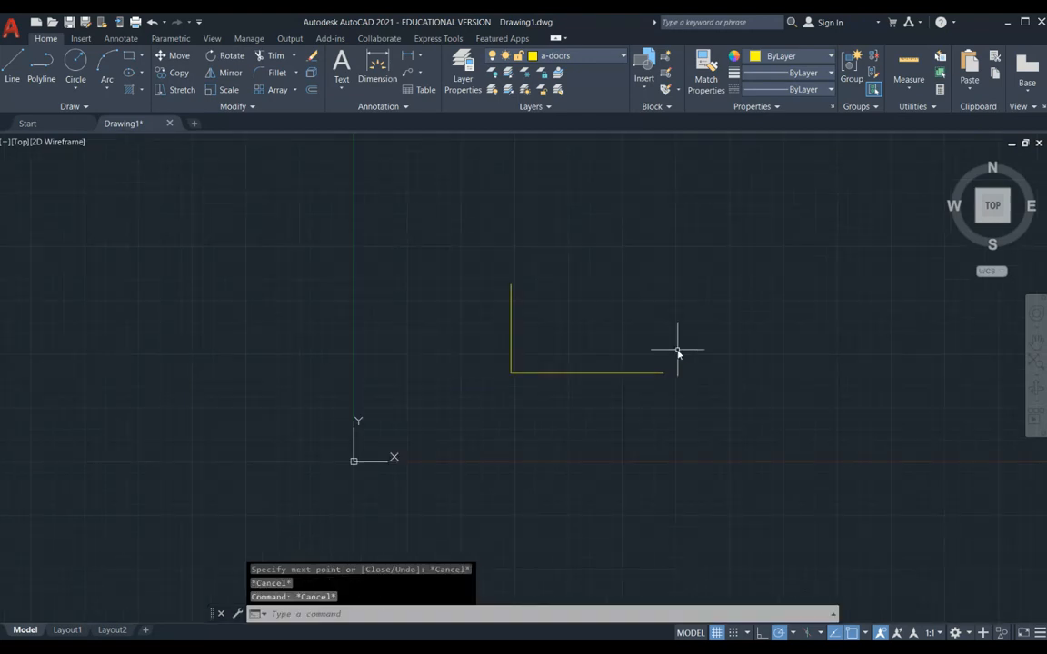
{"action": "middle_click_drag", "start_coordinate": [678, 353], "coordinate": [506, 377]}
{"action": "scroll", "coordinate": [506, 377], "scroll_direction": "up", "scroll_amount": 4}
{"action": "key", "text": "Escape"}
{"action": "key", "text": "Escape"}
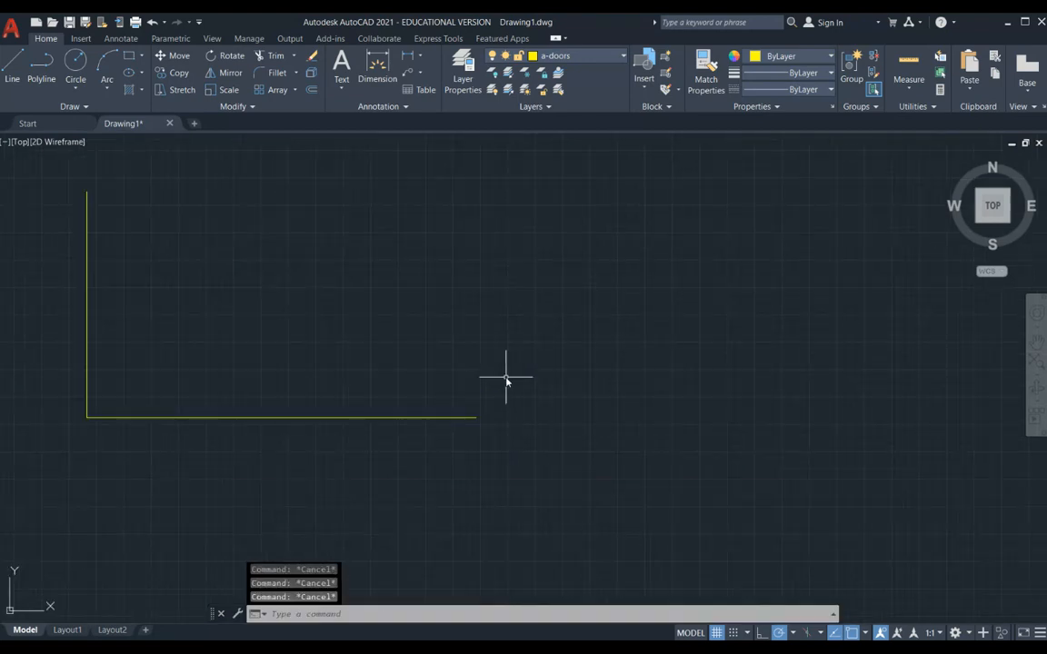
{"action": "left_click", "coordinate": [625, 58]}
{"action": "left_click", "coordinate": [592, 89]}
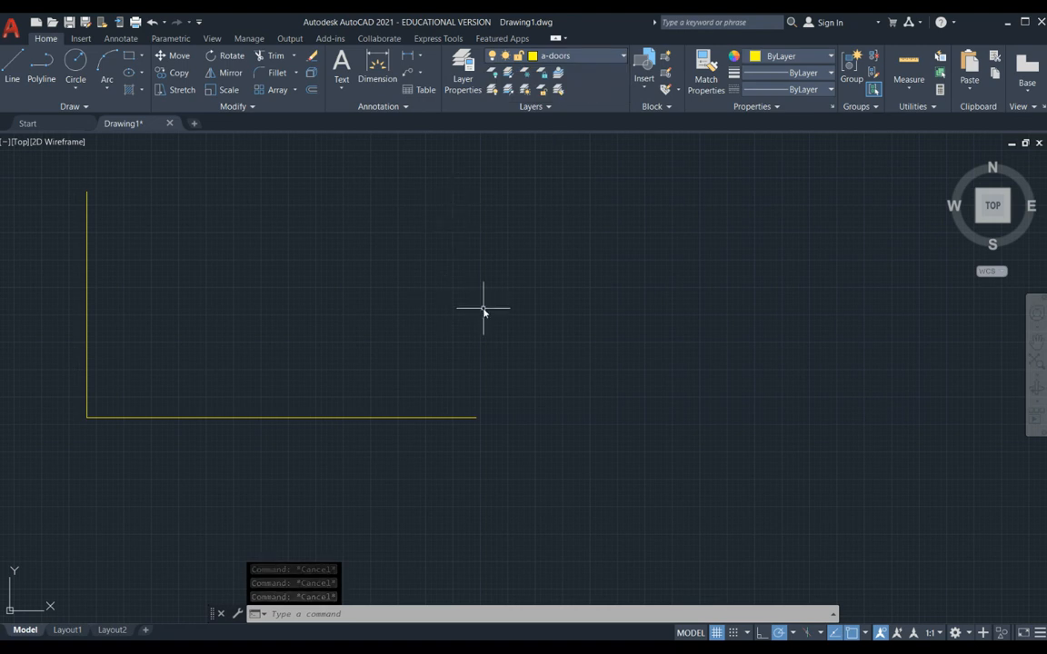
- Insert the door-36 block from the recent blocks with its insertion point on the right end of the horizontal wall line
{"action": "type", "text": "i"}
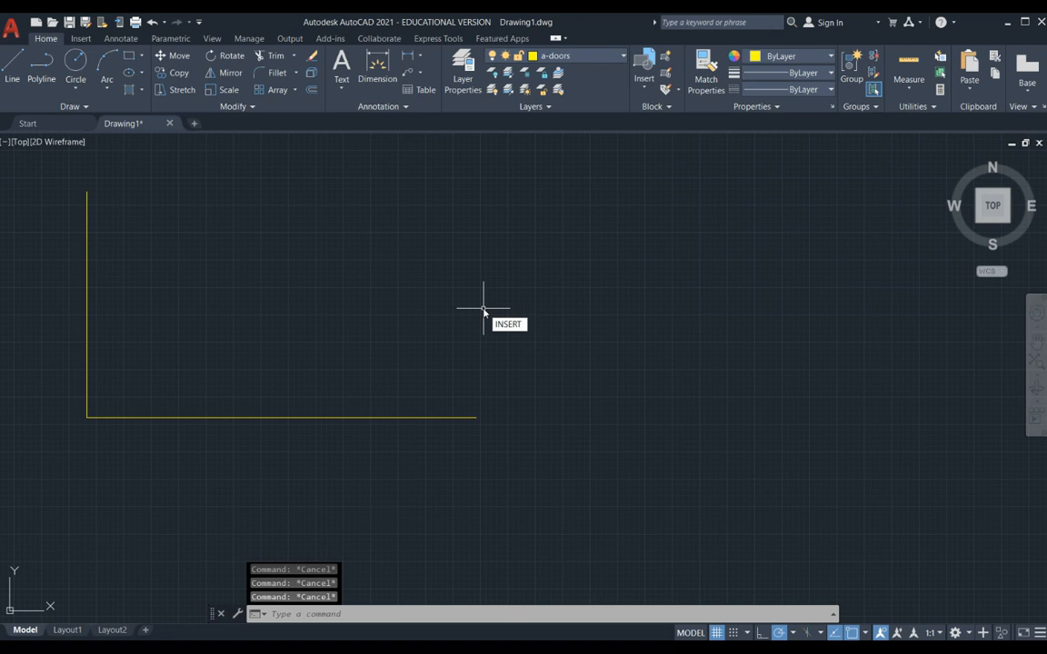
{"action": "type", "text": "nsert"}
{"action": "key", "text": "Escape"}
{"action": "type", "text": "i"}
{"action": "key", "text": "Return"}
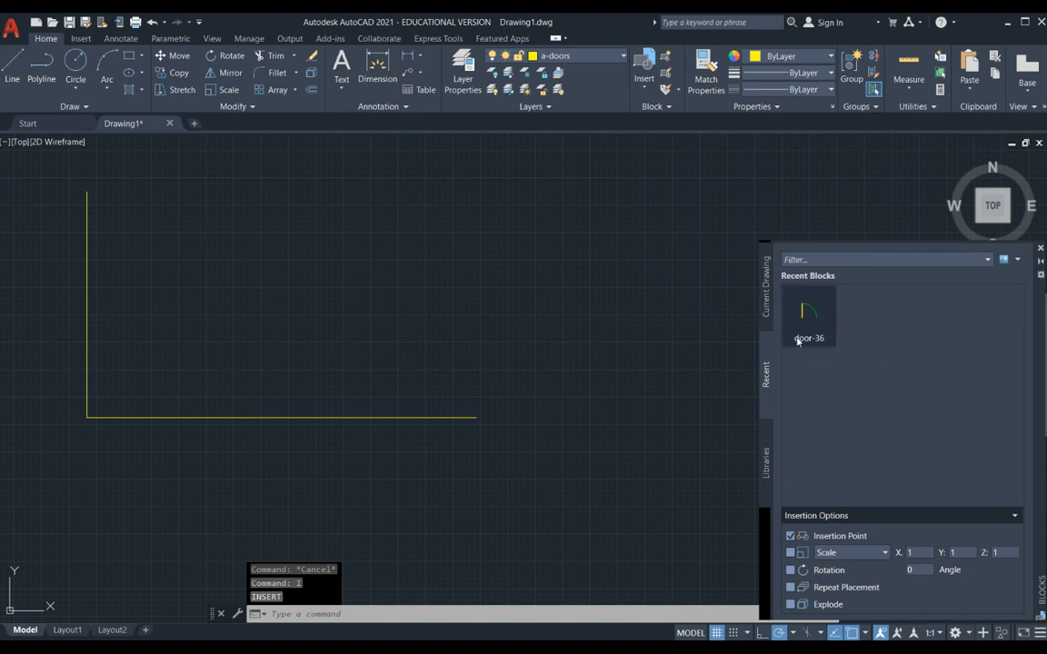
{"action": "left_click", "coordinate": [987, 260]}
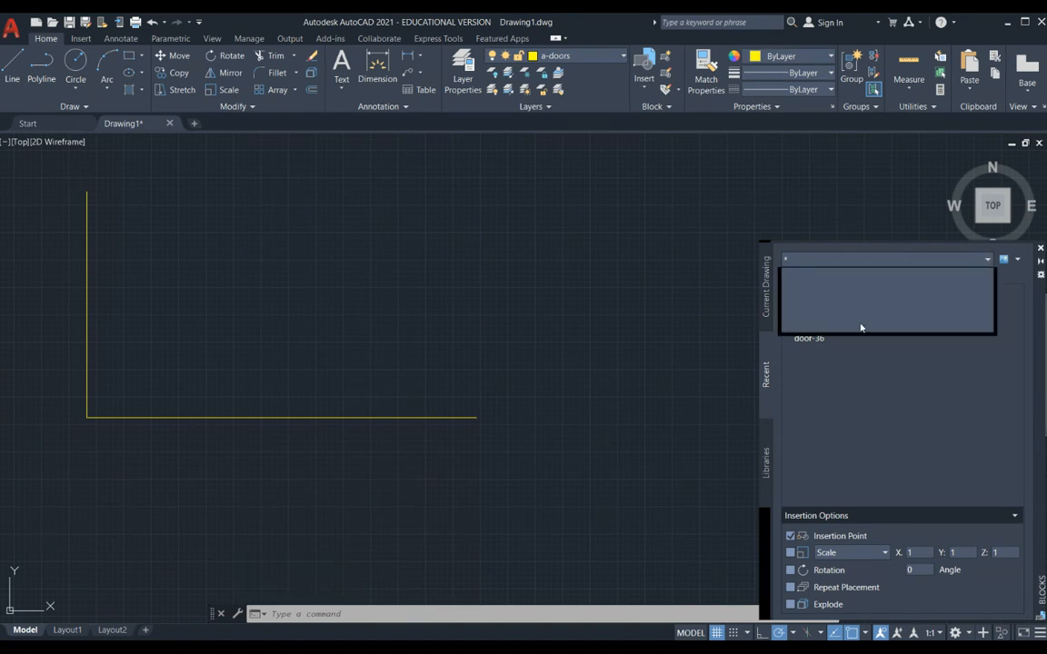
{"action": "left_click", "coordinate": [856, 400]}
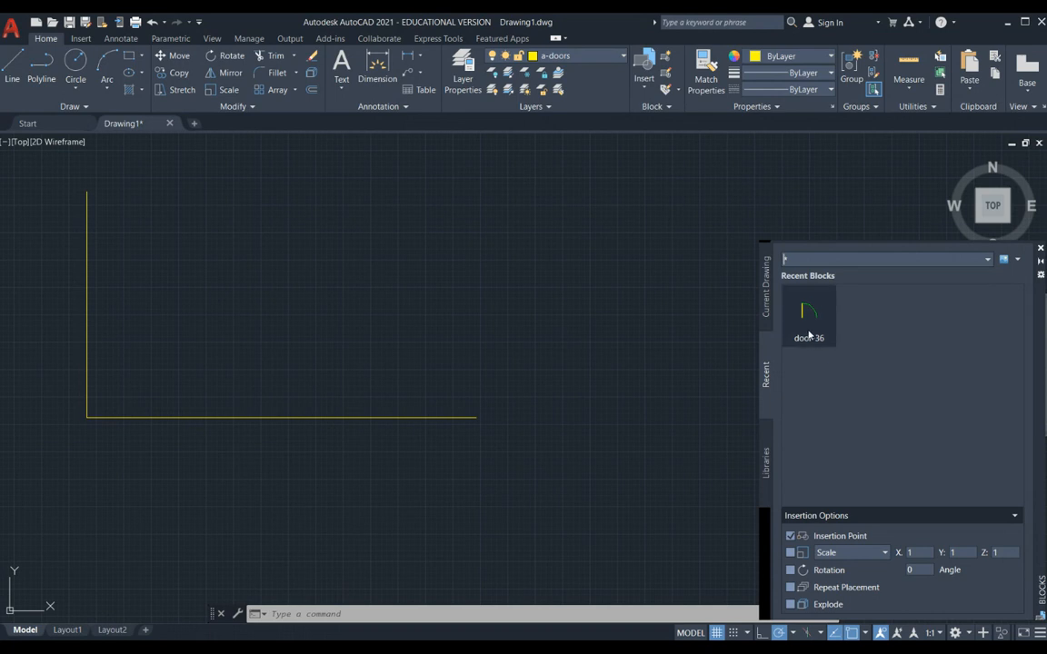
{"action": "mouse_move", "coordinate": [809, 332]}
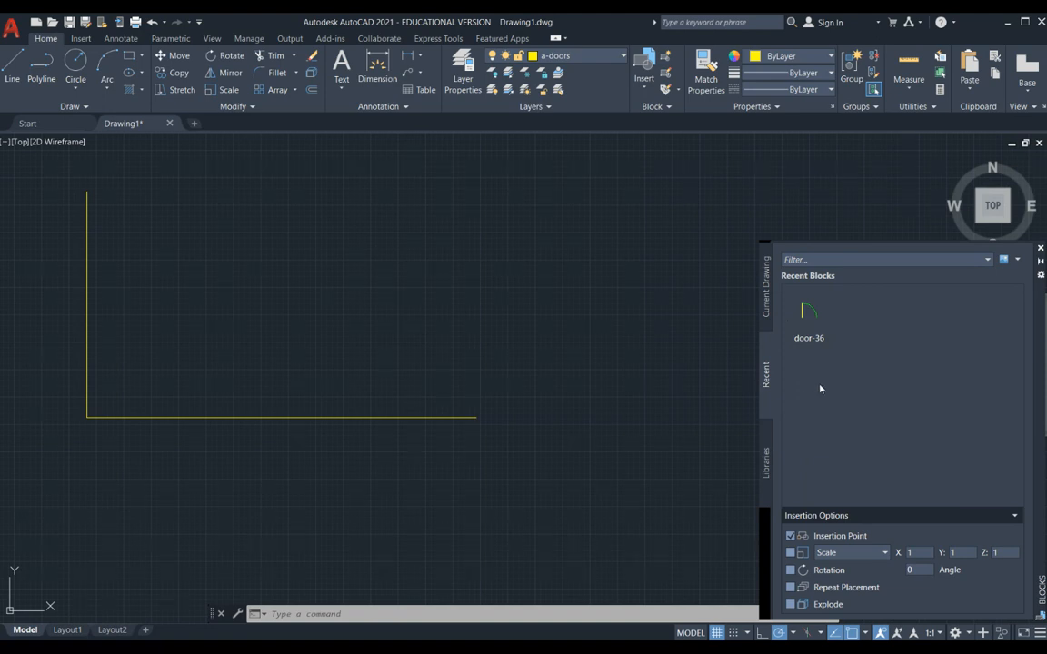
{"action": "left_click", "coordinate": [808, 313]}
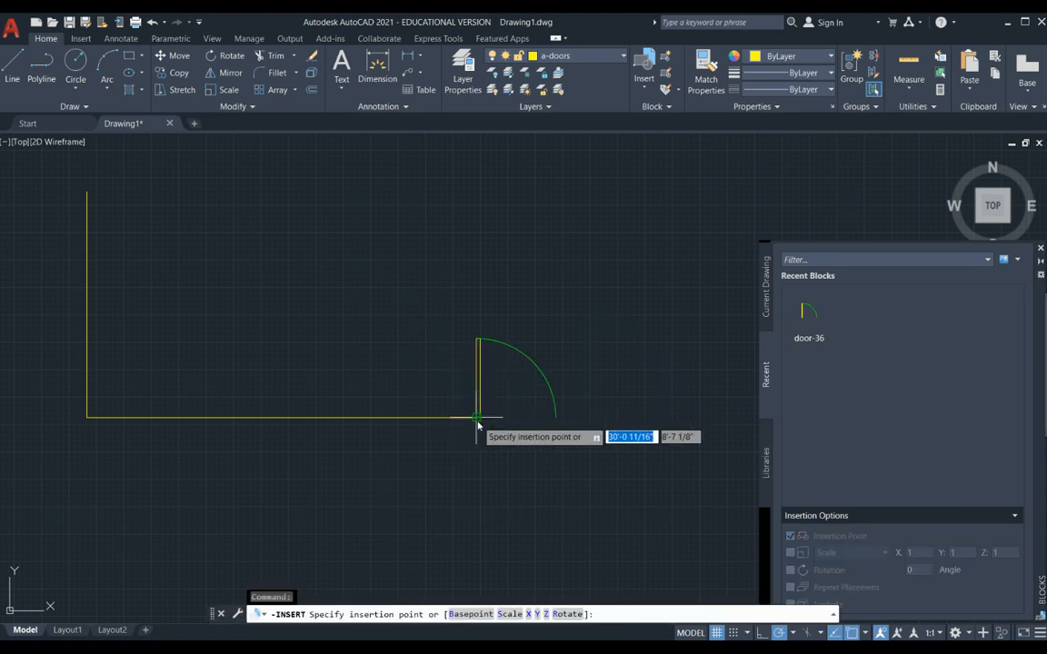
{"action": "left_click", "coordinate": [479, 420]}
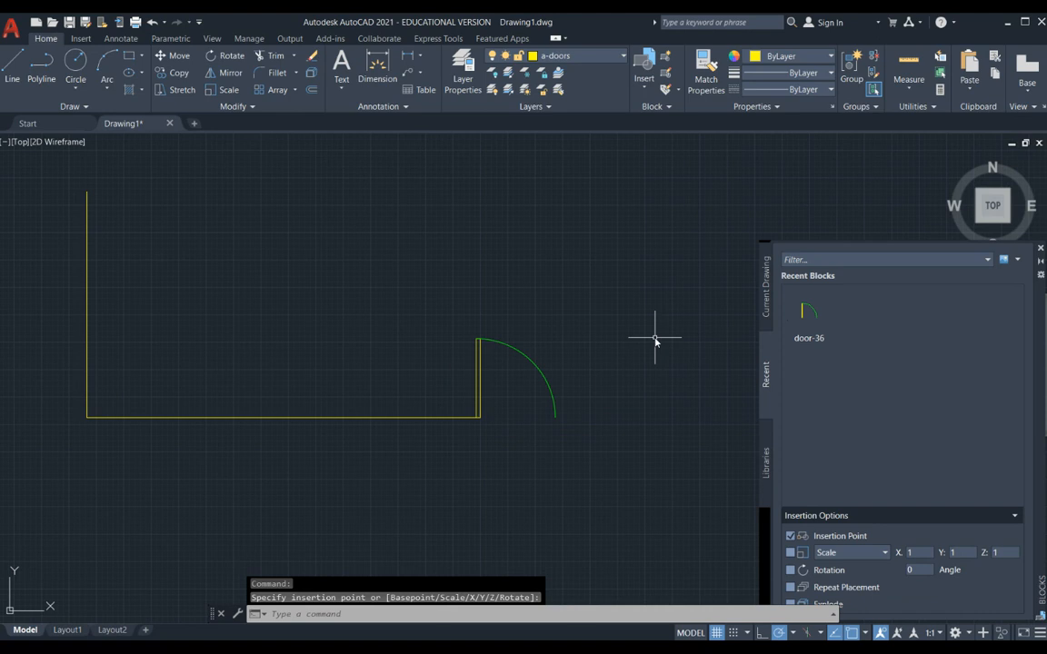
{"action": "key", "text": "Escape"}
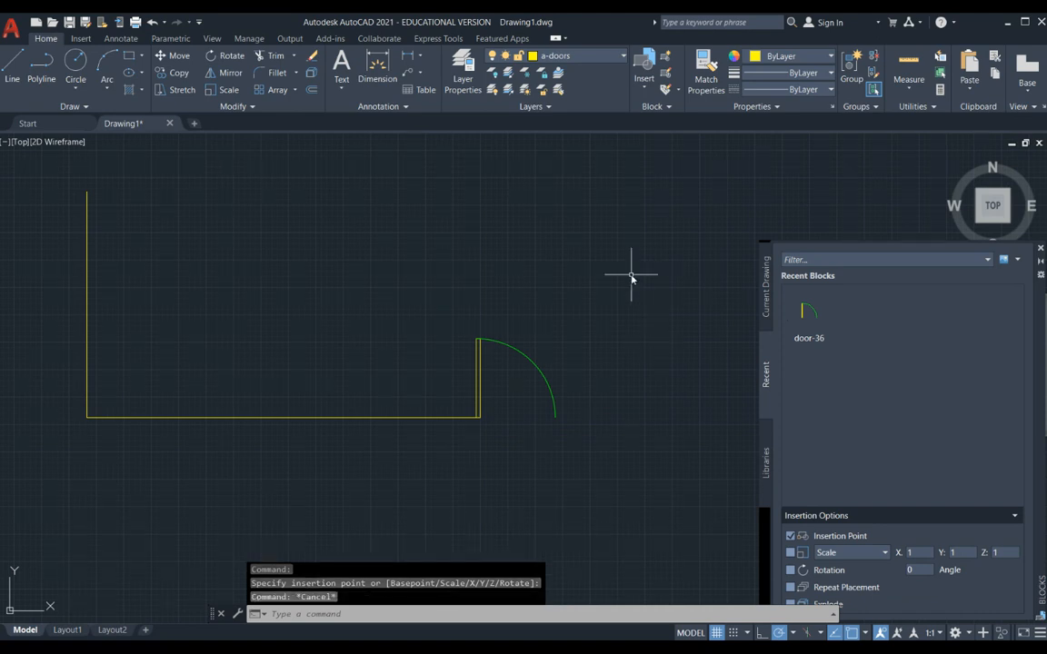